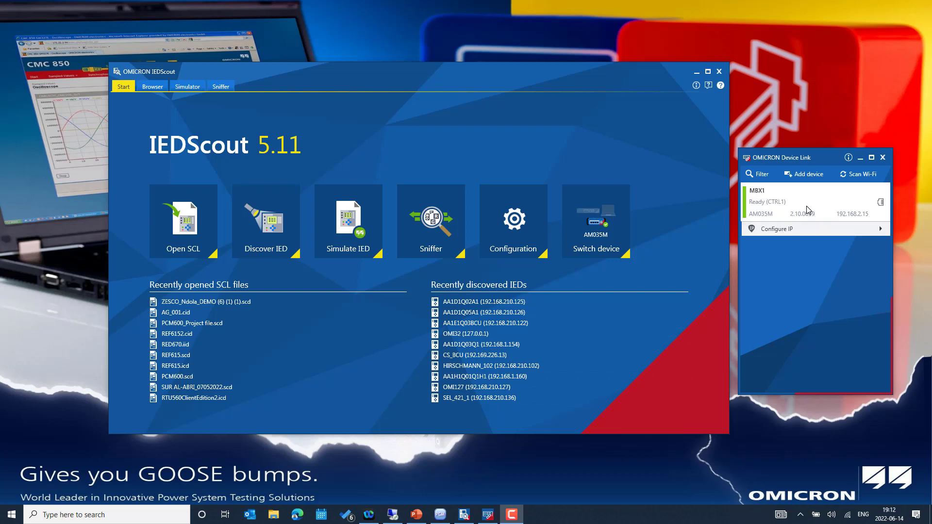
Review the IP configuration of the MBX1 device in OMICRON Device Link and return to its device entry
{"action": "left_click", "coordinate": [835, 229]}
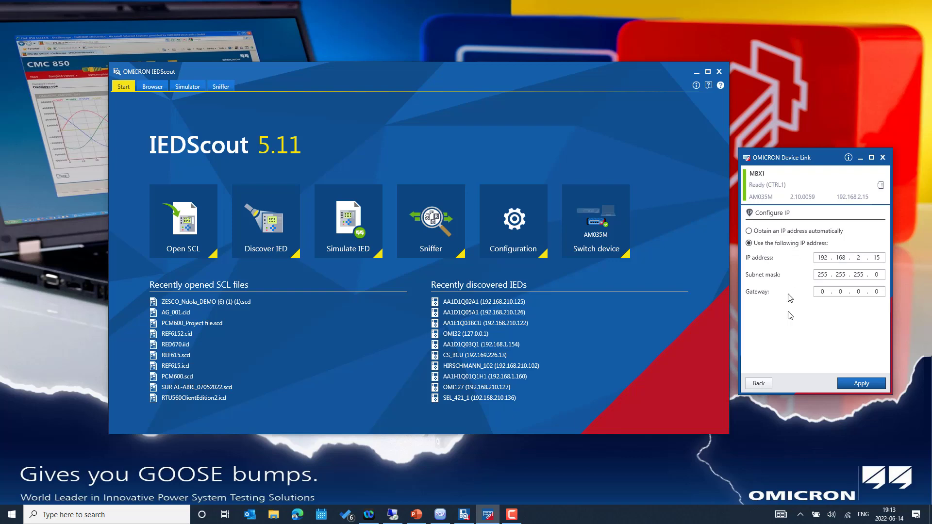
{"action": "left_click", "coordinate": [765, 383]}
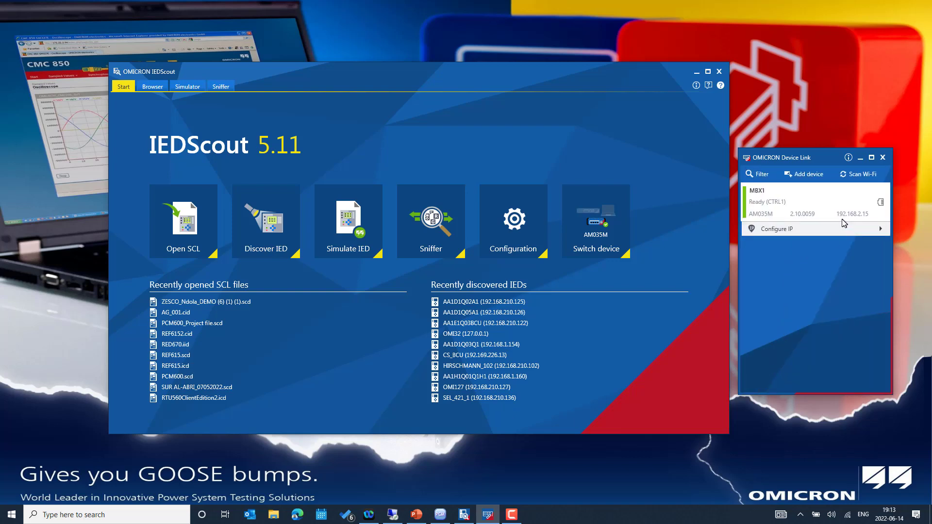
{"action": "mouse_move", "coordinate": [854, 218]}
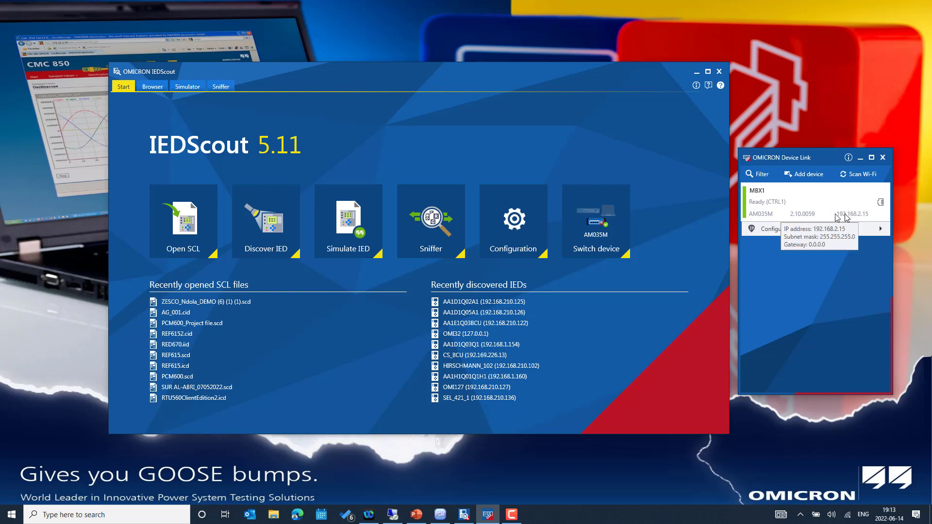
Review the network adapter configuration in IEDScout, including the ports offered for Client/Server and Sniffer, and close it without saving
{"action": "left_click", "coordinate": [516, 234]}
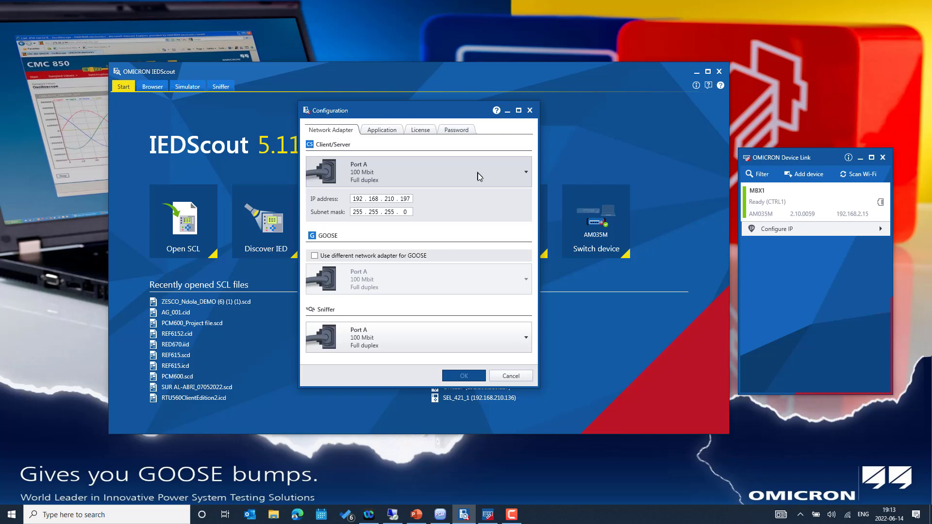
{"action": "left_click", "coordinate": [450, 177]}
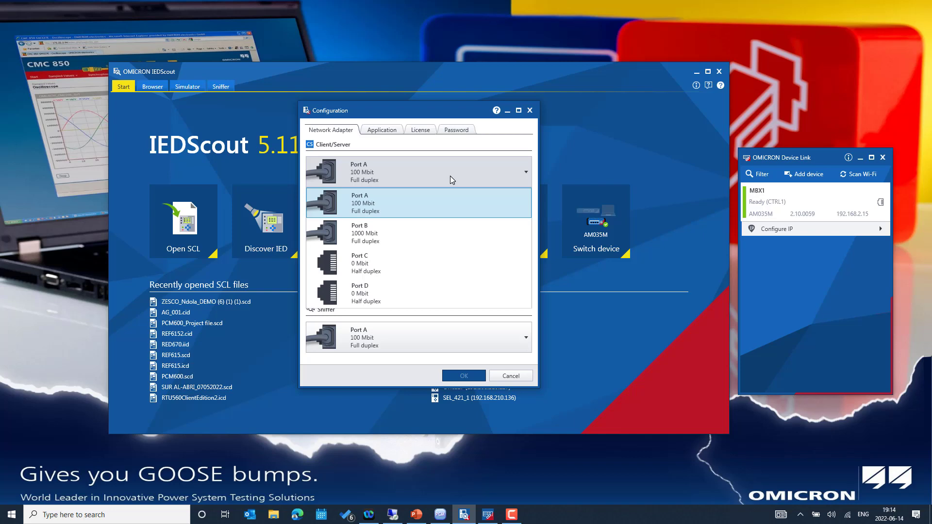
{"action": "left_click", "coordinate": [444, 205]}
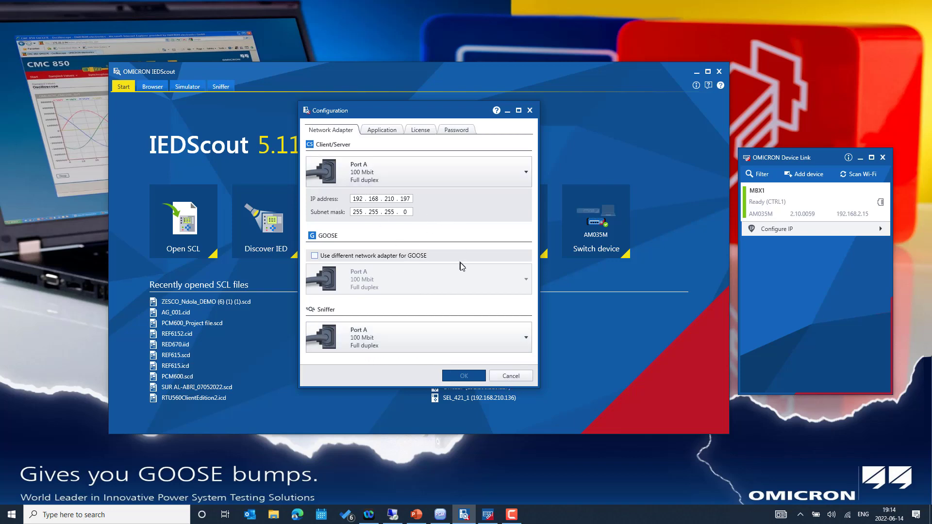
{"action": "left_click", "coordinate": [462, 334]}
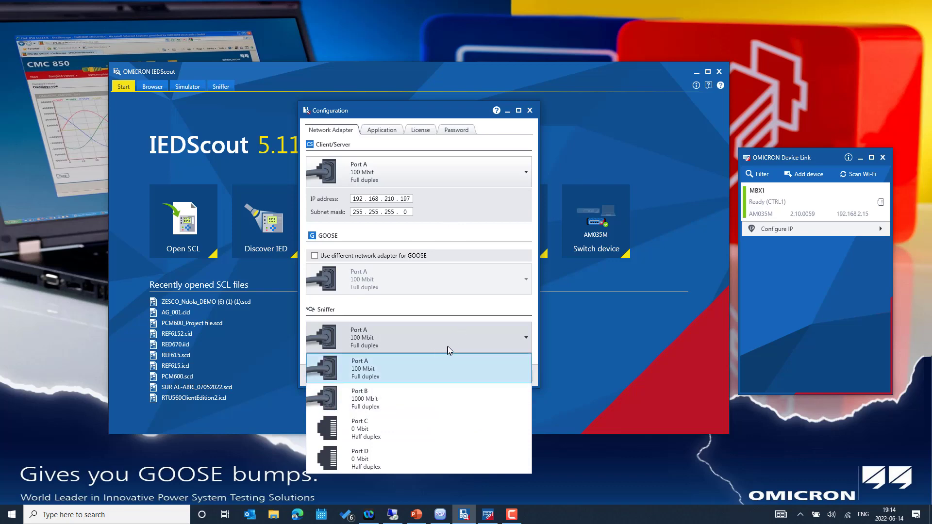
{"action": "left_click", "coordinate": [456, 343]}
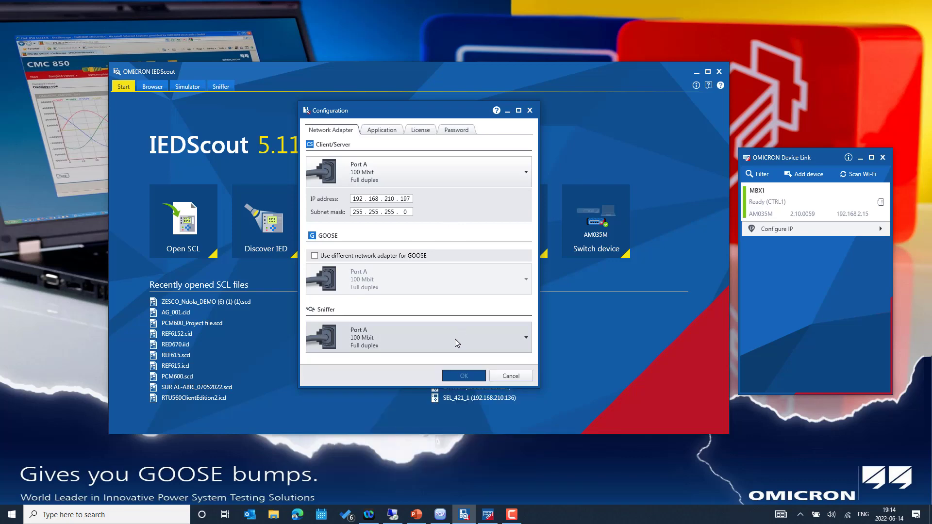
{"action": "left_click", "coordinate": [500, 376]}
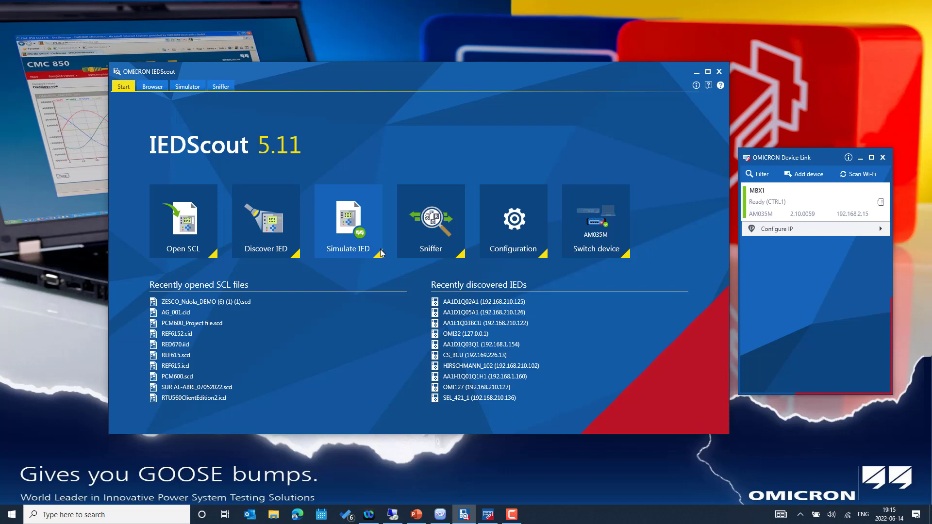
Start simulating an IED up to the SCL file selection, and switch to PCM600 to view the properties of RED670_SIMULATED in SCADA_Setup
{"action": "left_click", "coordinate": [346, 241]}
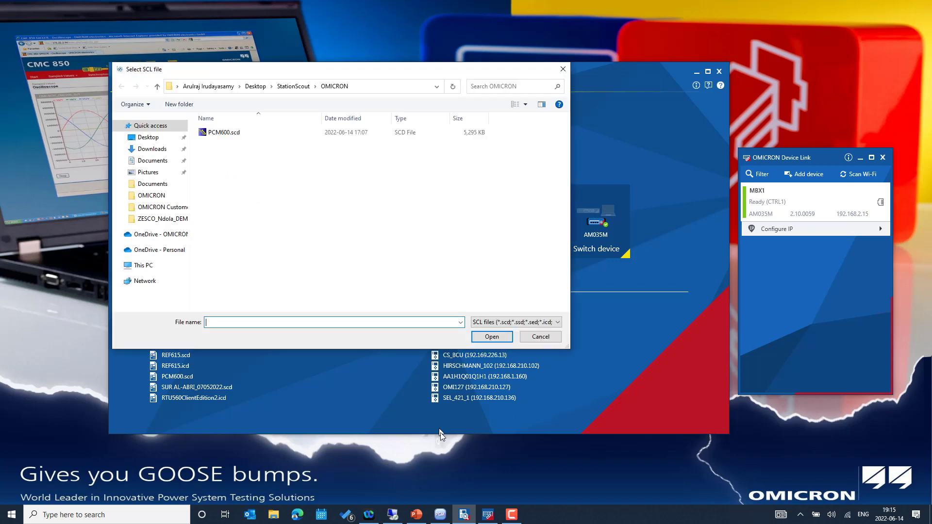
{"action": "left_click_drag", "start_coordinate": [440, 520], "coordinate": [512, 515]}
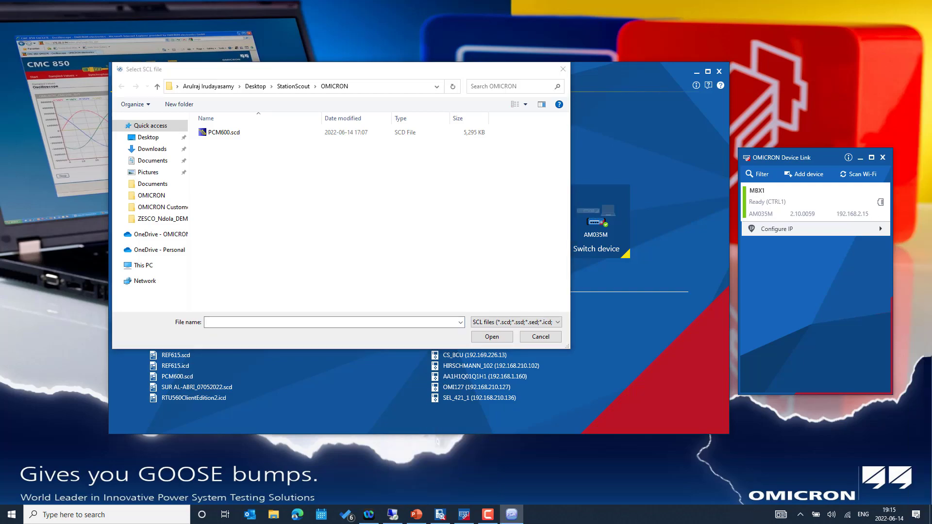
{"action": "left_click", "coordinate": [512, 515]}
{"action": "left_click_drag", "start_coordinate": [677, 125], "coordinate": [402, 73]}
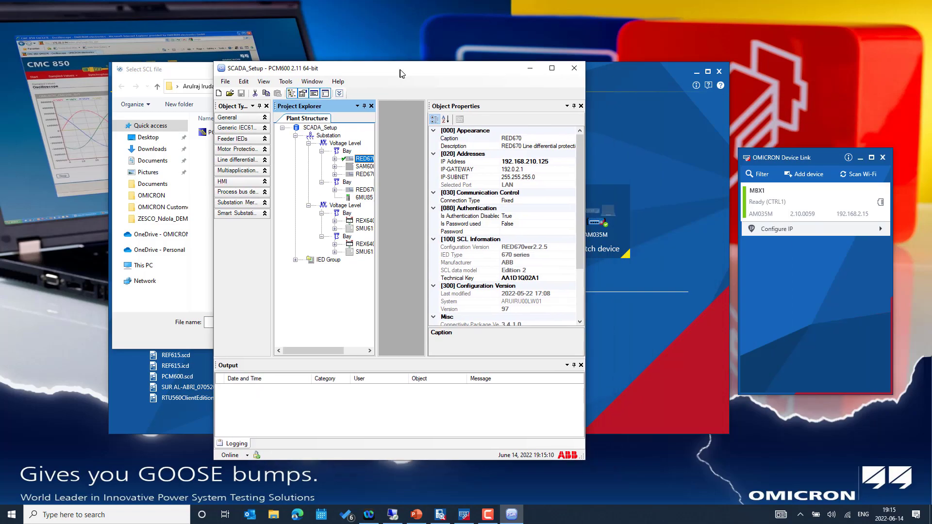
{"action": "left_click", "coordinate": [553, 69]}
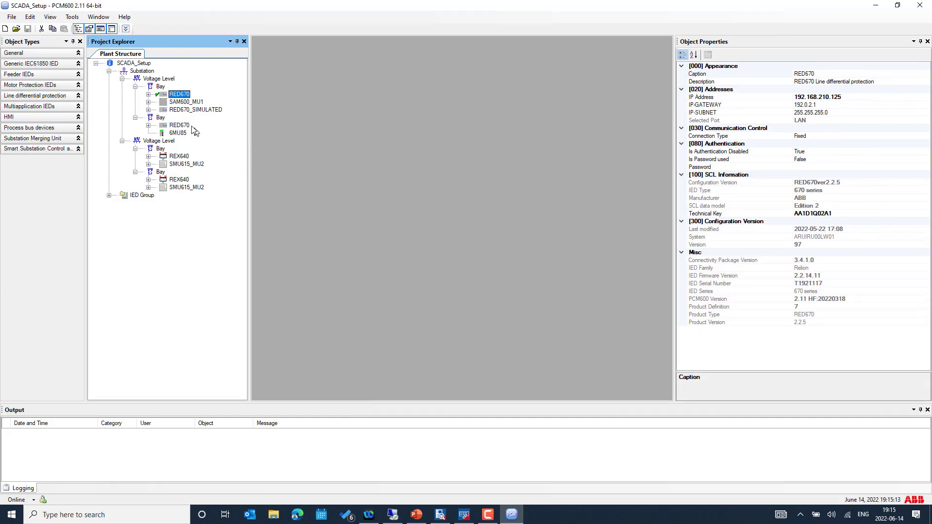
{"action": "left_click", "coordinate": [185, 111]}
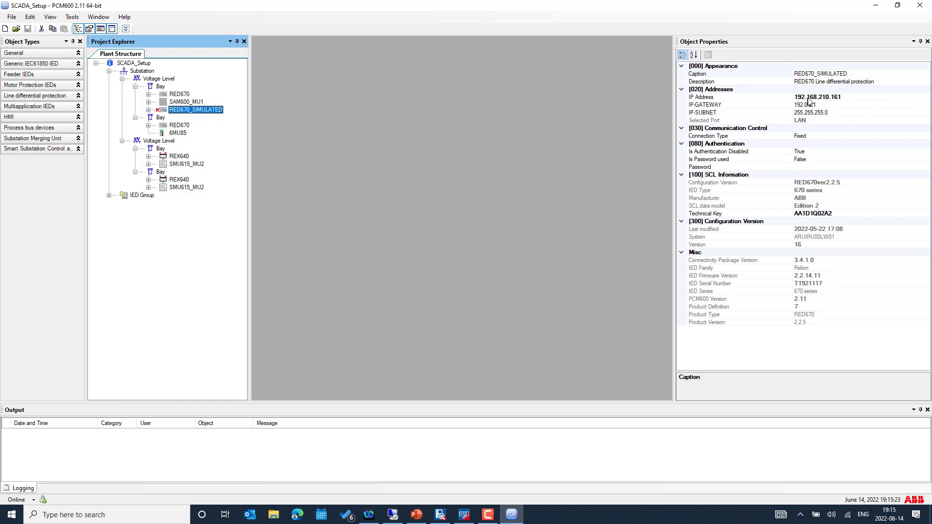
Open the Application Configuration of the RED670 in the first bay and examine the input signals of the GOOSEXLNRCV block
{"action": "left_click", "coordinate": [179, 94]}
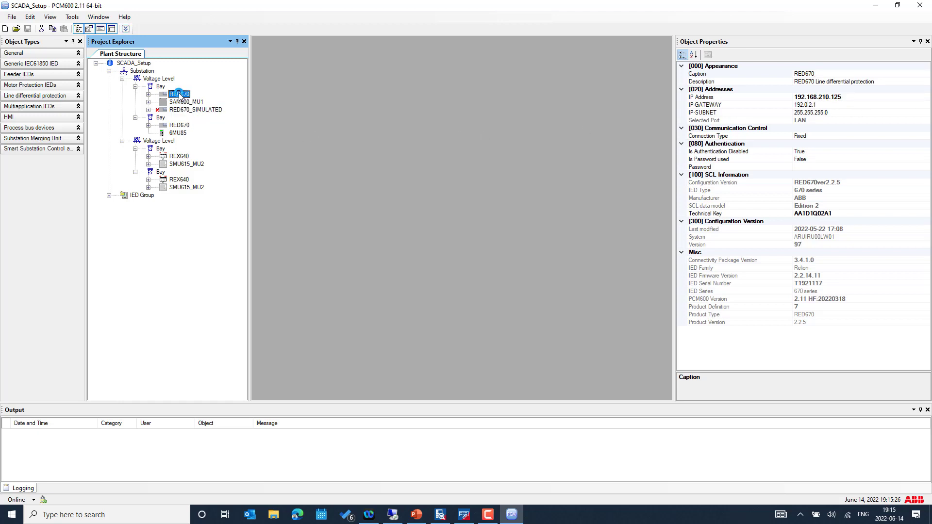
{"action": "right_click", "coordinate": [179, 94]}
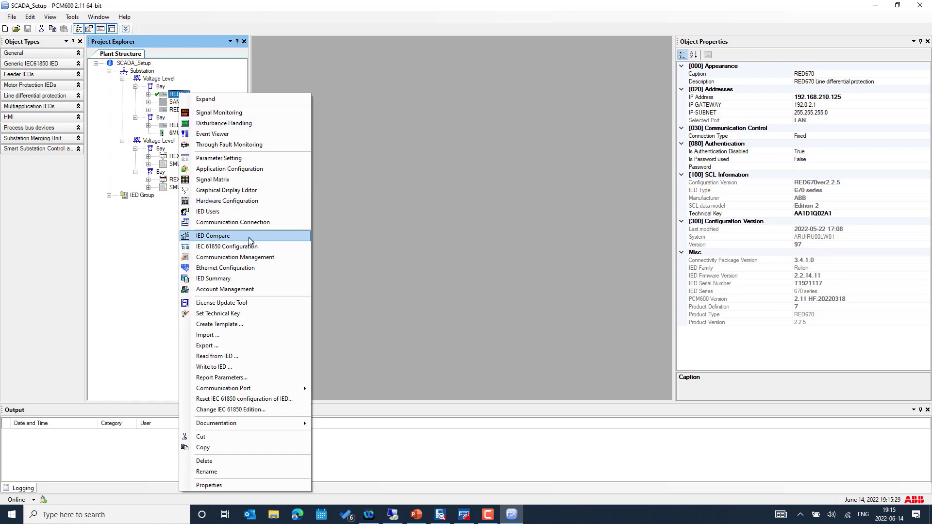
{"action": "left_click", "coordinate": [241, 169]}
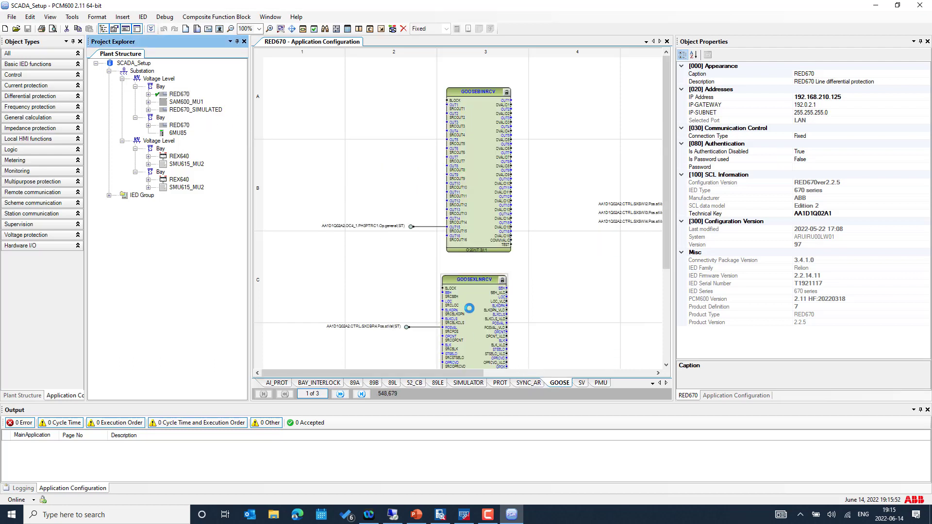
{"action": "left_click", "coordinate": [519, 312]}
{"action": "scroll", "coordinate": [486, 291], "scroll_direction": "down", "scroll_amount": 1}
{"action": "left_click", "coordinate": [479, 270]}
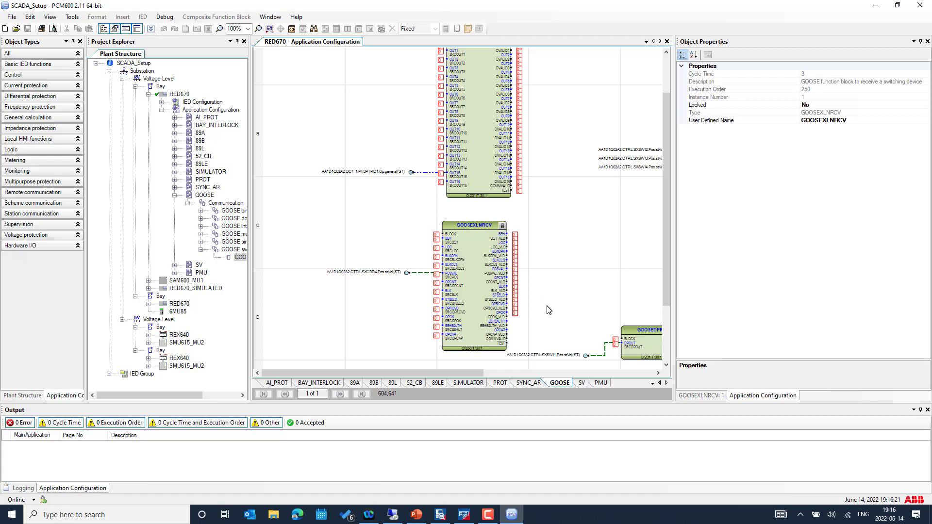
{"action": "scroll", "coordinate": [550, 323], "scroll_direction": "up", "scroll_amount": 2}
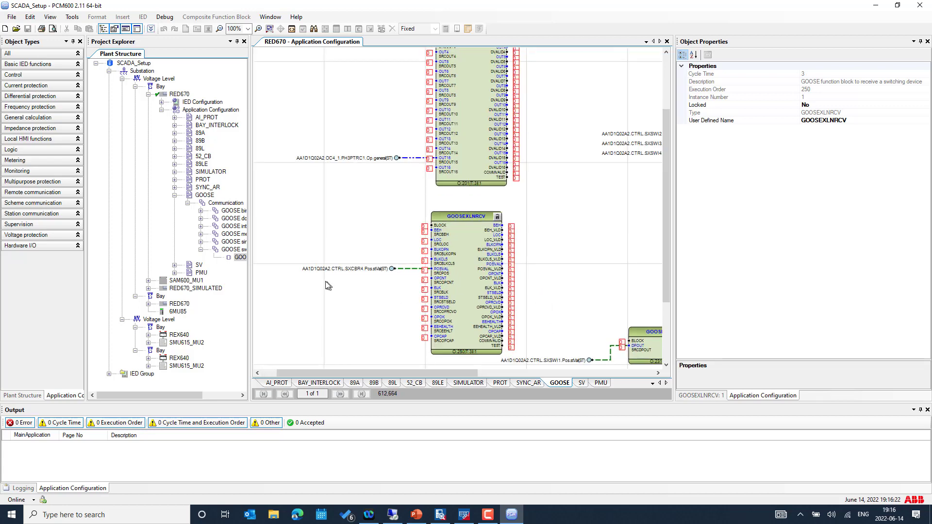
{"action": "scroll", "coordinate": [323, 287], "scroll_direction": "up", "scroll_amount": 2}
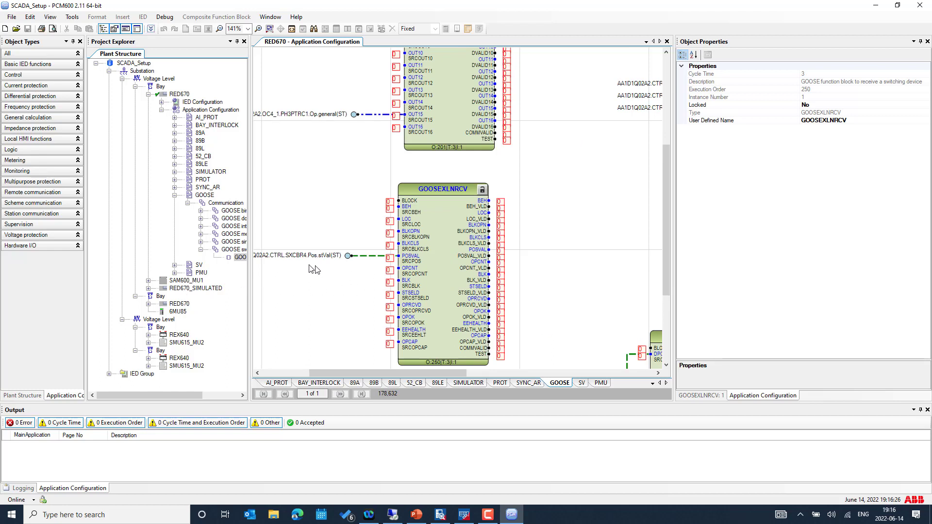
{"action": "left_click_drag", "start_coordinate": [352, 372], "coordinate": [336, 374]}
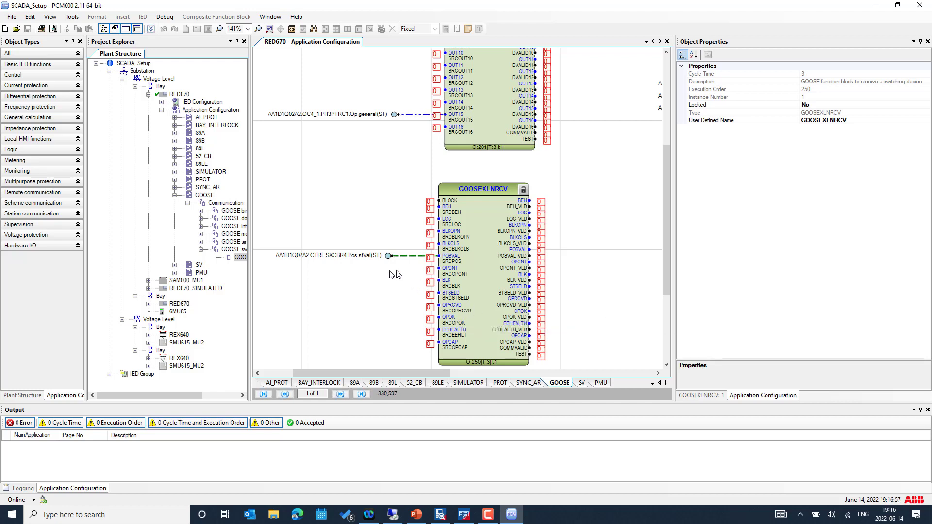
Set the application configuration to work offline and export the Substation's SCL data as IEC61850 Edition 2.1, overwriting PCM600.scd in the OMICRON folder
{"action": "left_click", "coordinate": [292, 30]}
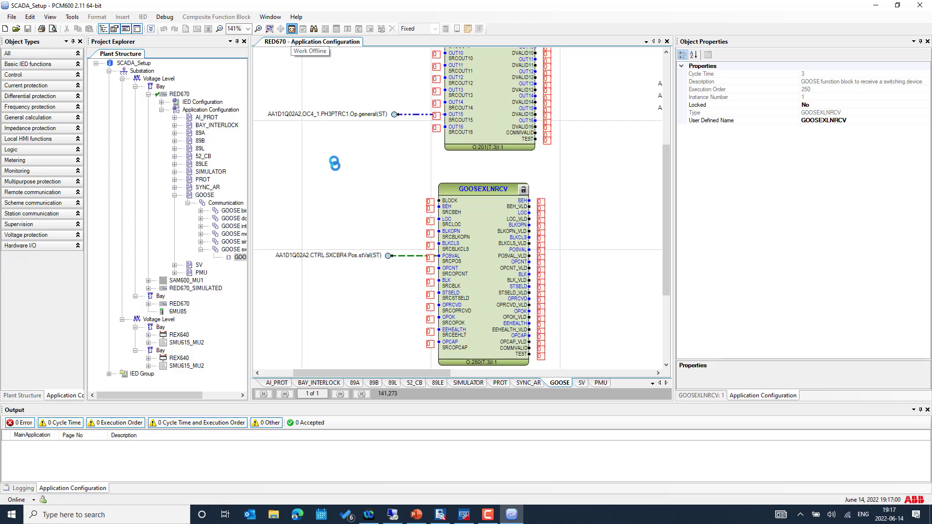
{"action": "left_click", "coordinate": [441, 516]}
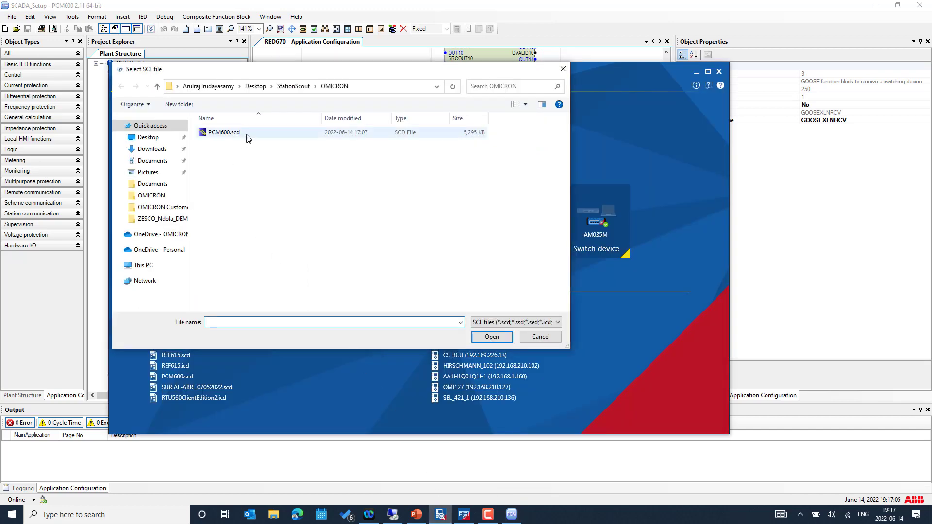
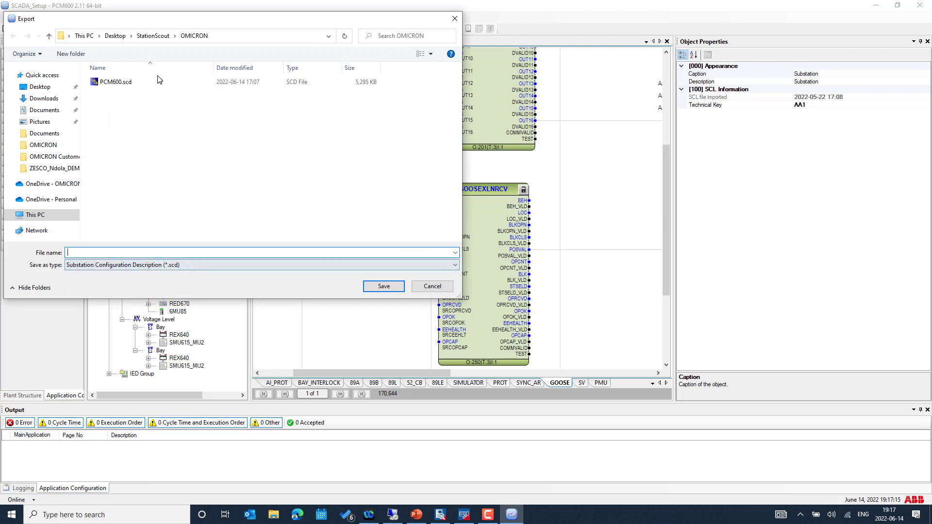
{"action": "left_click", "coordinate": [150, 83]}
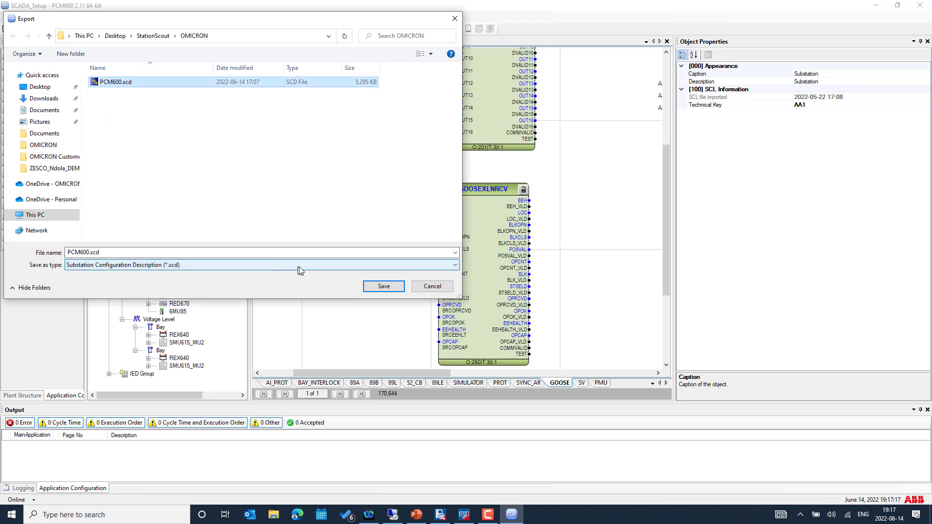
{"action": "left_click", "coordinate": [233, 38]}
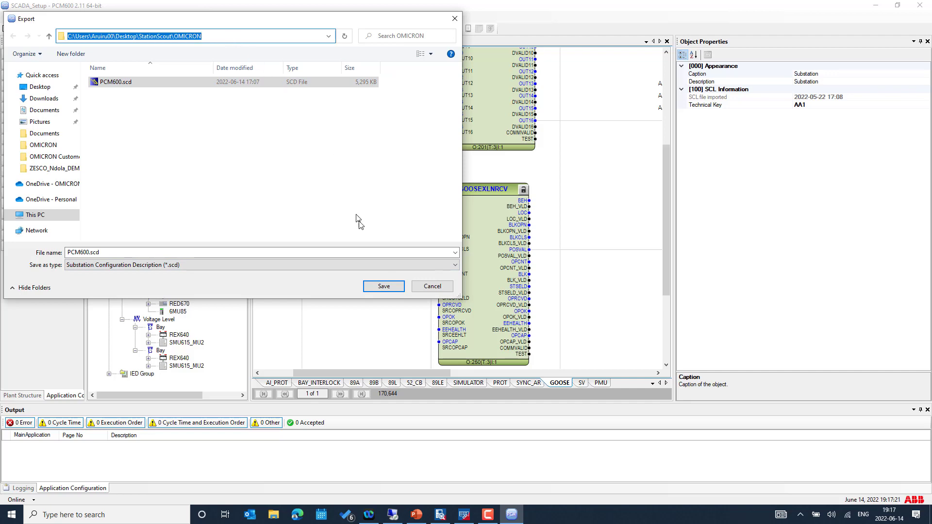
{"action": "left_click", "coordinate": [386, 287]}
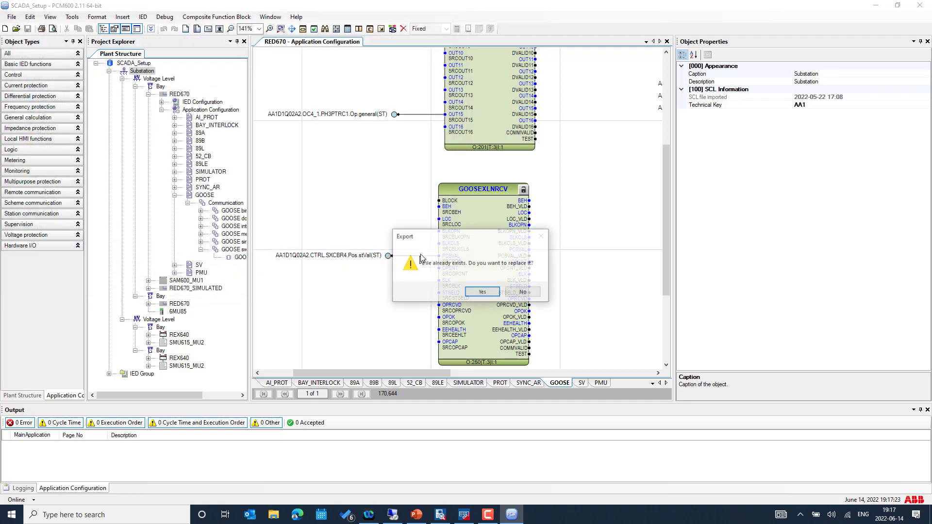
{"action": "left_click", "coordinate": [479, 292]}
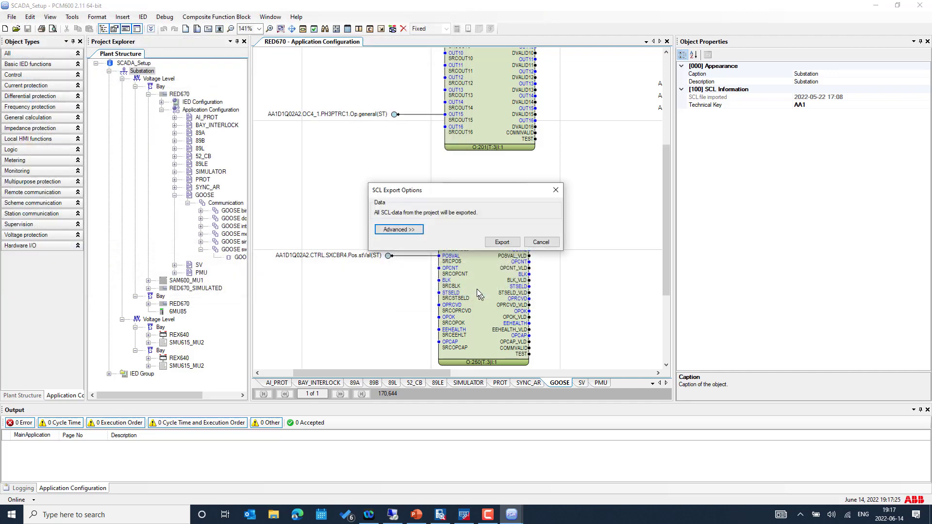
{"action": "left_click", "coordinate": [418, 231]}
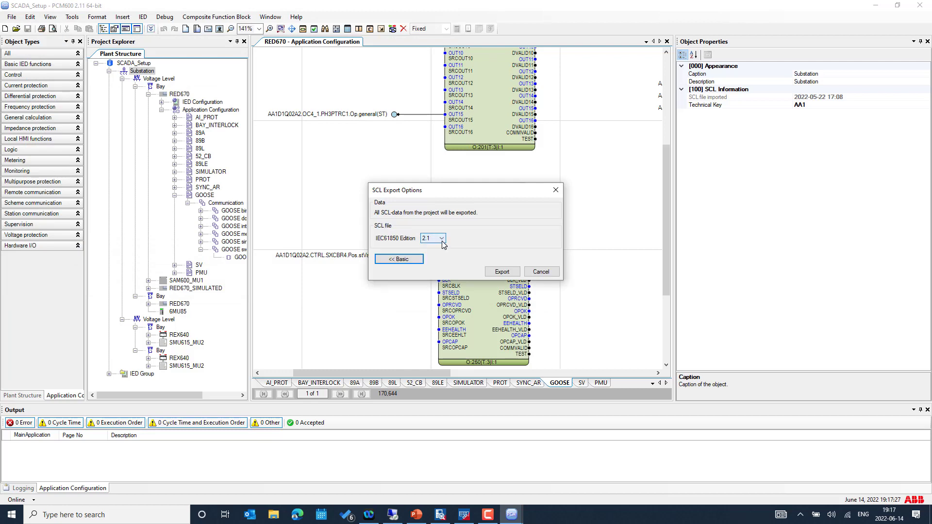
{"action": "left_click", "coordinate": [503, 272]}
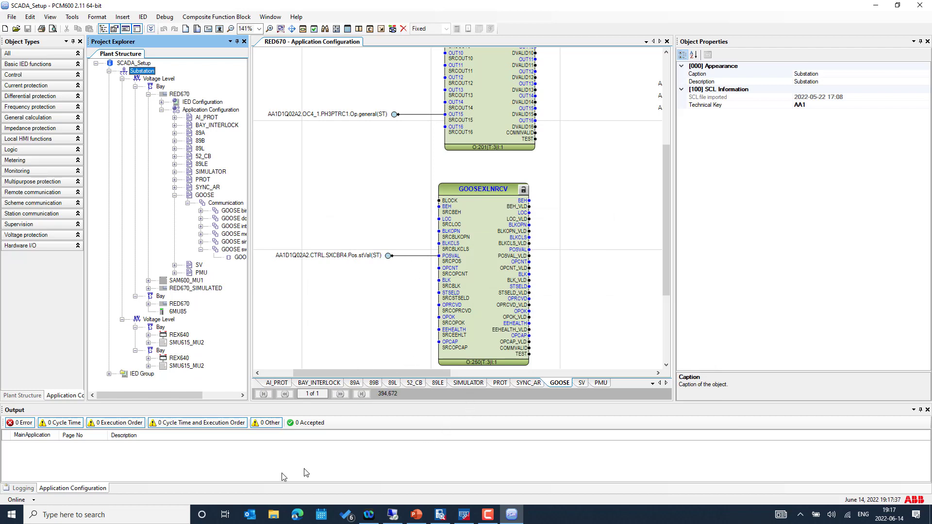
Check the newest entry in the PCM600 output log for the SCL export
{"action": "left_click", "coordinate": [23, 488]}
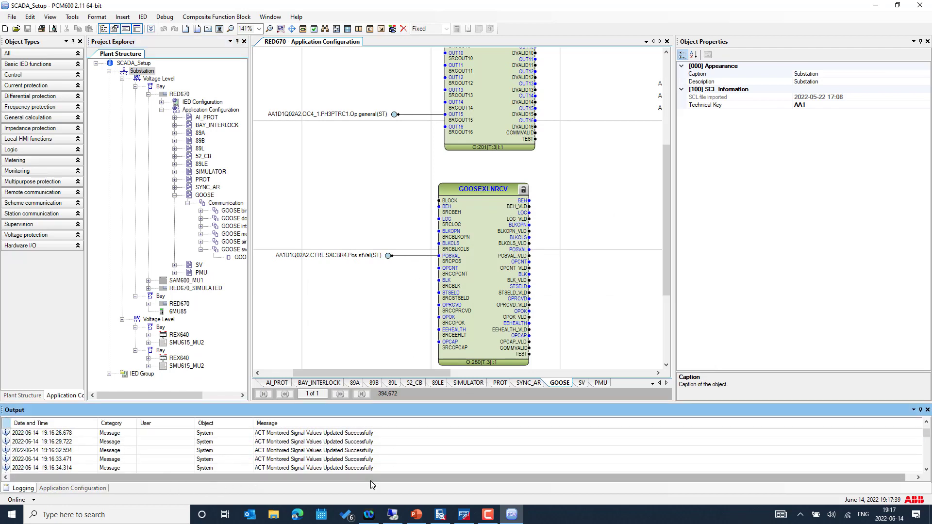
{"action": "scroll", "coordinate": [467, 448], "scroll_direction": "down", "scroll_amount": 10}
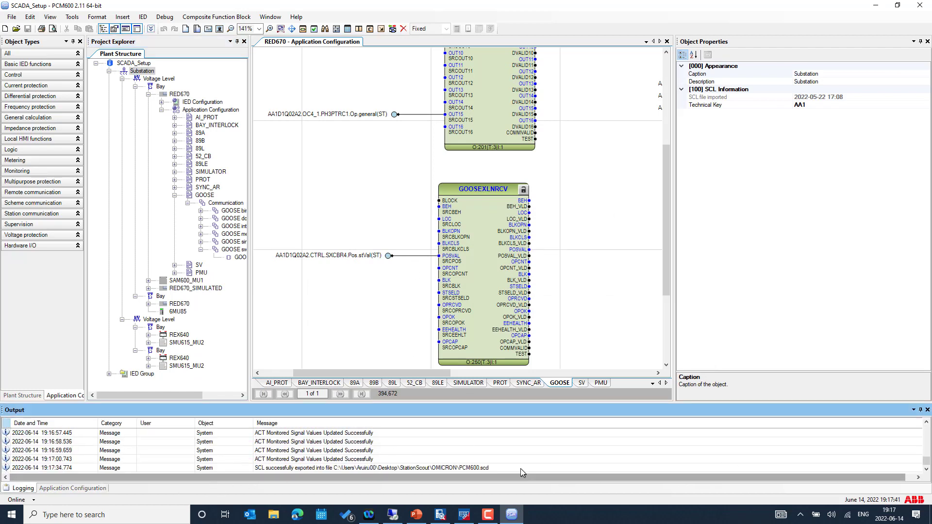
{"action": "left_click", "coordinate": [521, 468]}
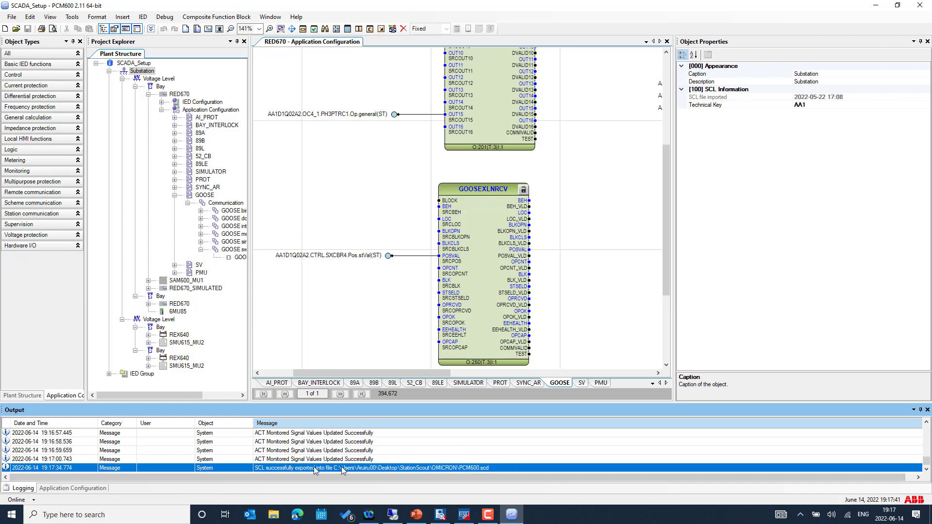
Switch to IEDScout and open PCM600.scd from the OMICRON folder as the SCL file for the simulation
{"action": "left_click", "coordinate": [445, 515]}
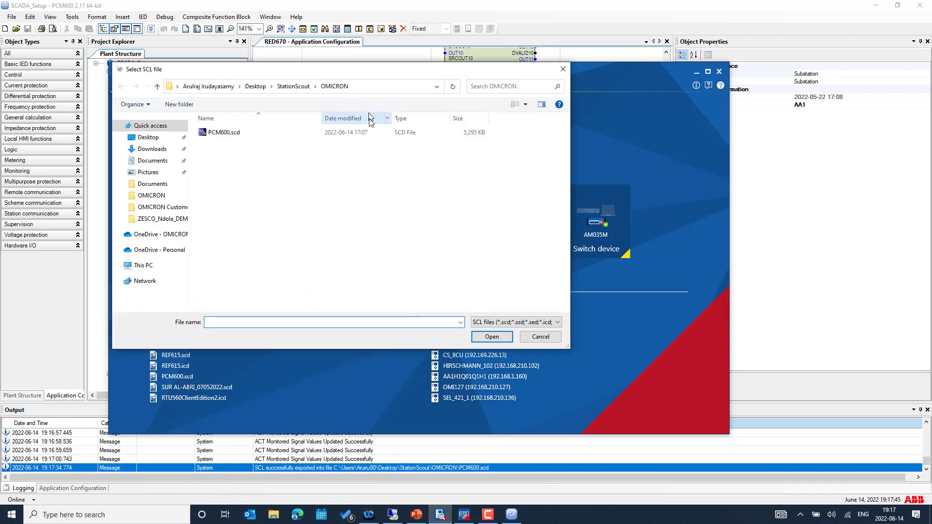
{"action": "left_click", "coordinate": [353, 134]}
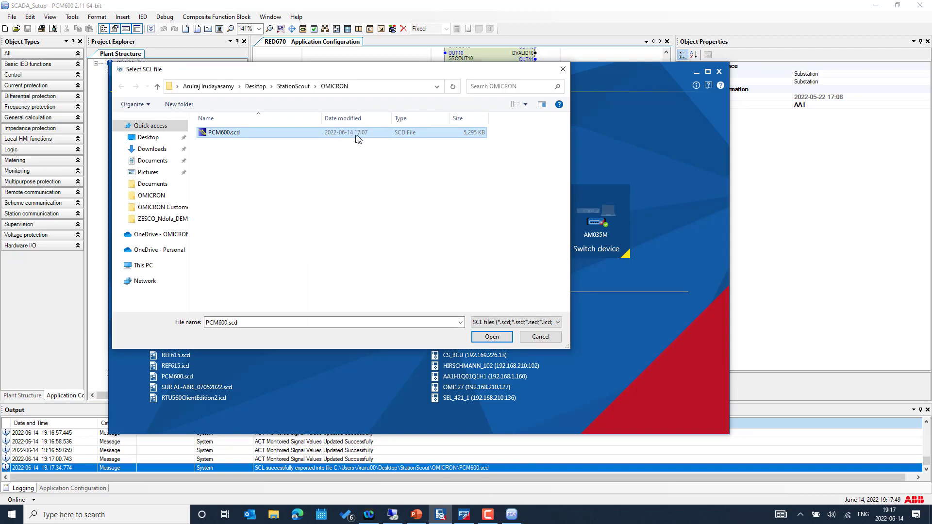
{"action": "left_click", "coordinate": [371, 92]}
{"action": "left_click", "coordinate": [371, 92]}
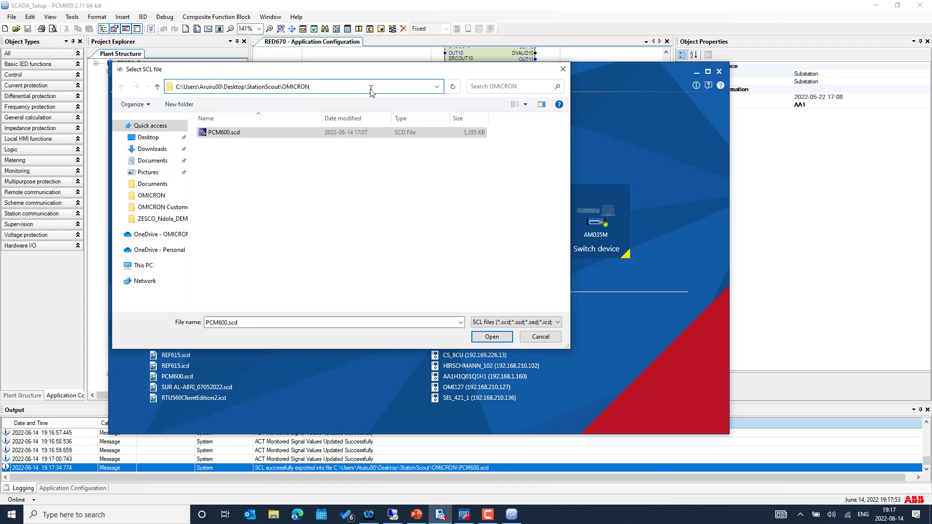
{"action": "key", "text": "Escape"}
{"action": "left_click", "coordinate": [305, 138]}
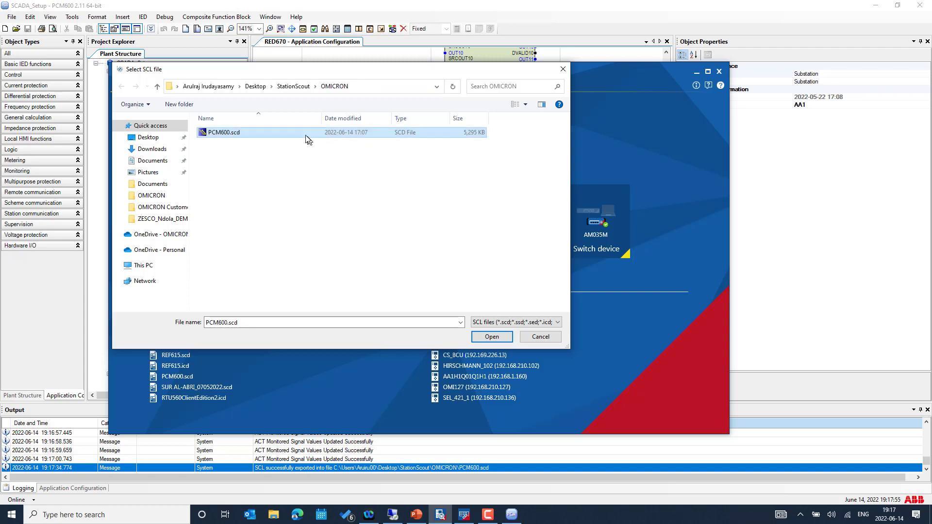
{"action": "left_click", "coordinate": [495, 339]}
{"action": "left_click", "coordinate": [493, 338]}
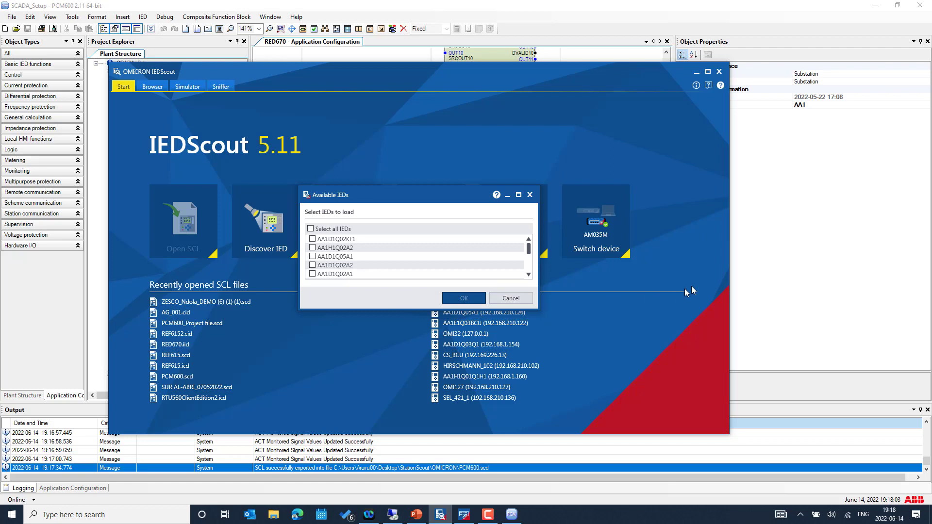
{"action": "left_click", "coordinate": [312, 230]}
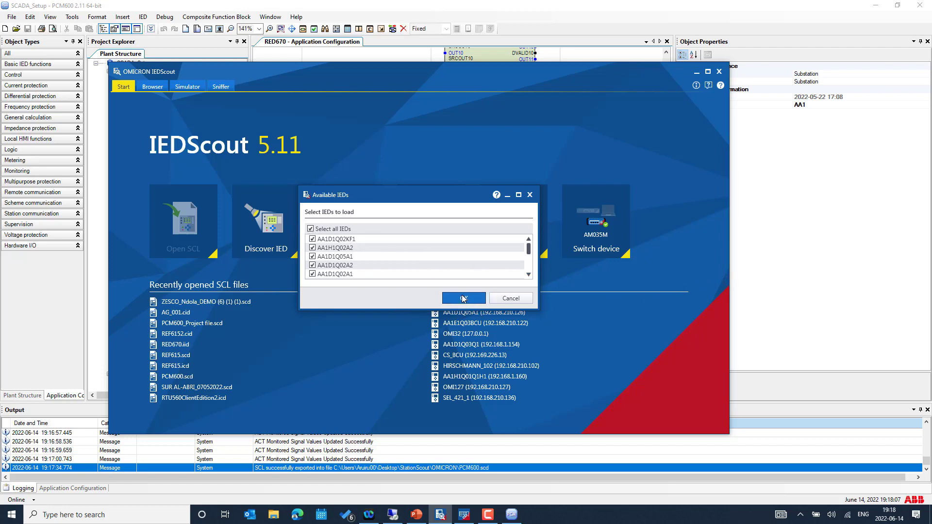
{"action": "left_click", "coordinate": [311, 230]}
{"action": "scroll", "coordinate": [393, 262], "scroll_direction": "down", "scroll_amount": 3}
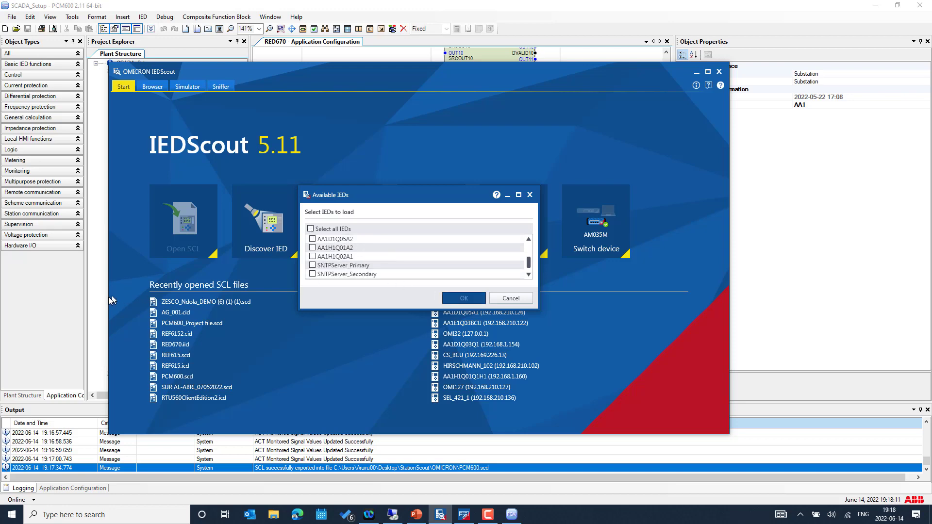
Switch to PCM600 and look up the technical key of RED670_SIMULATED in its object properties
{"action": "left_click", "coordinate": [95, 280]}
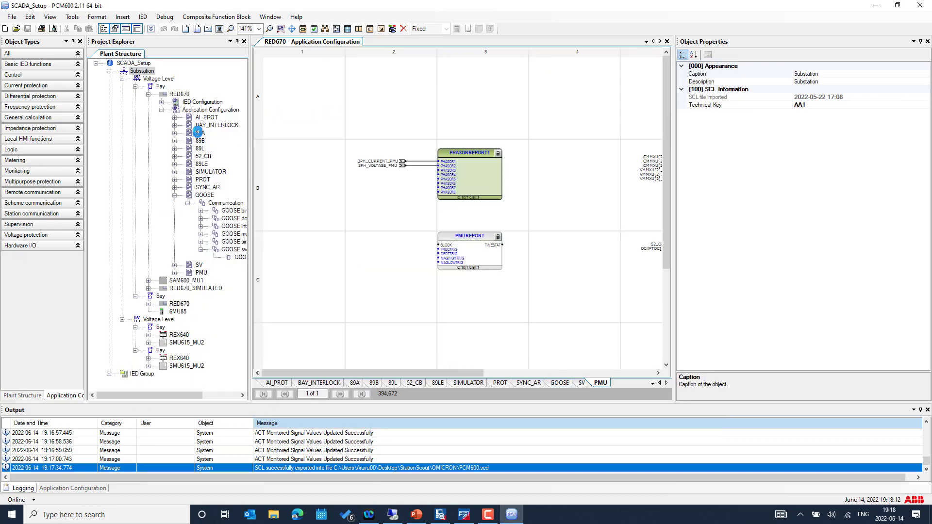
{"action": "left_click", "coordinate": [148, 95]}
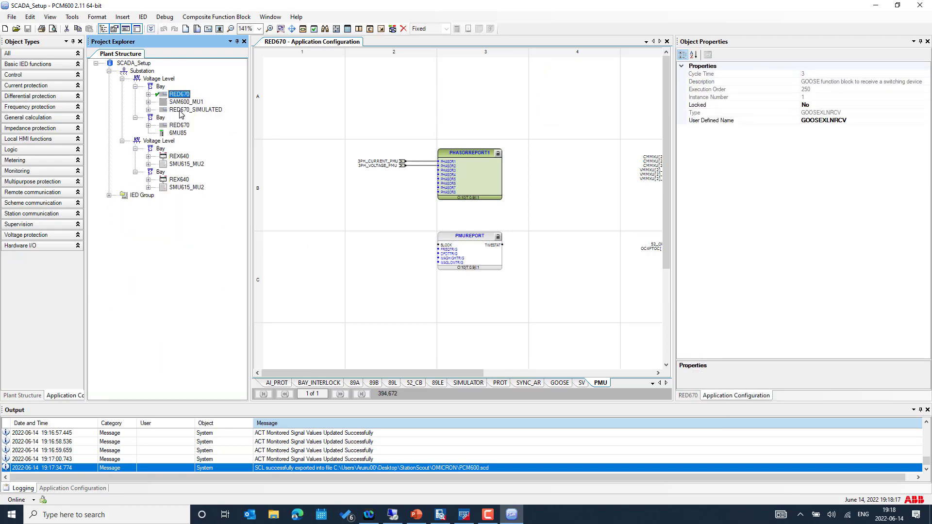
{"action": "left_click", "coordinate": [180, 110]}
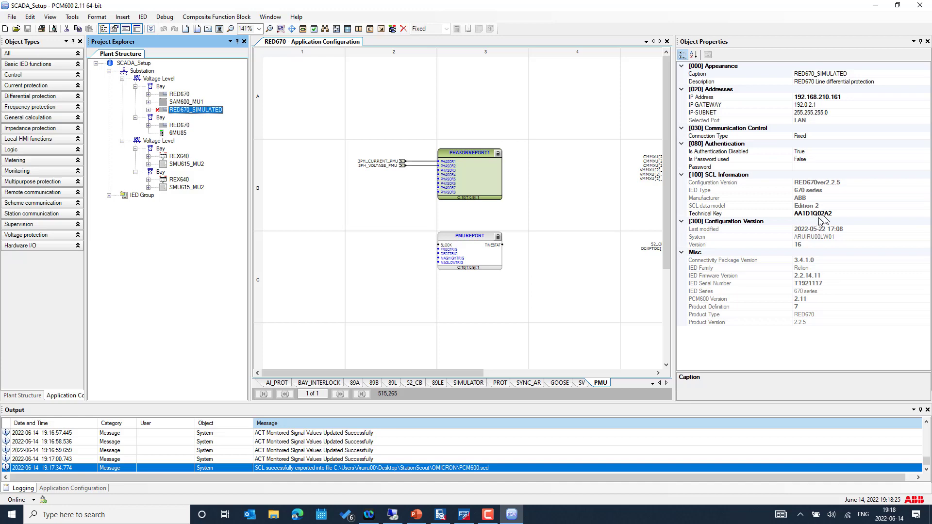
Switch back to IEDScout and load only the IED AA1D1Q02A2 into the simulator
{"action": "left_click", "coordinate": [447, 518]}
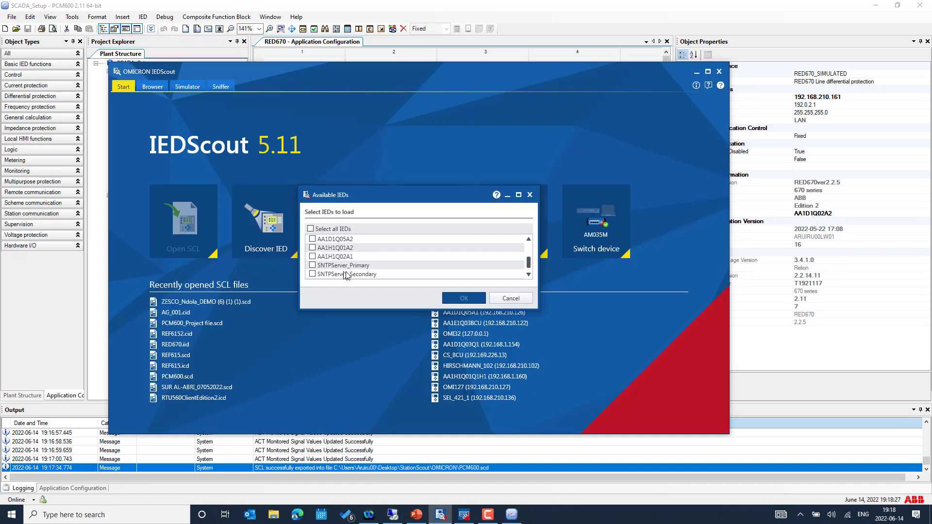
{"action": "scroll", "coordinate": [364, 264], "scroll_direction": "down", "scroll_amount": 1}
{"action": "scroll", "coordinate": [380, 258], "scroll_direction": "up", "scroll_amount": 5}
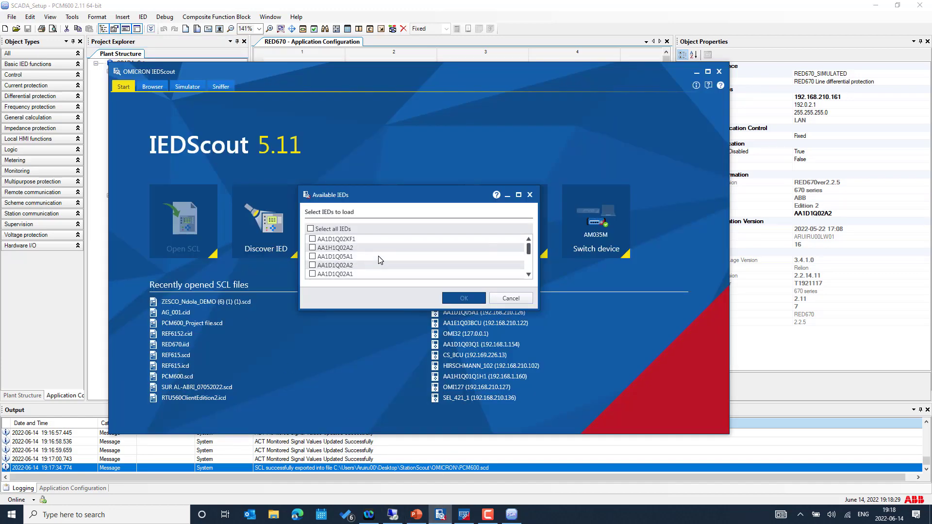
{"action": "left_click", "coordinate": [312, 266]}
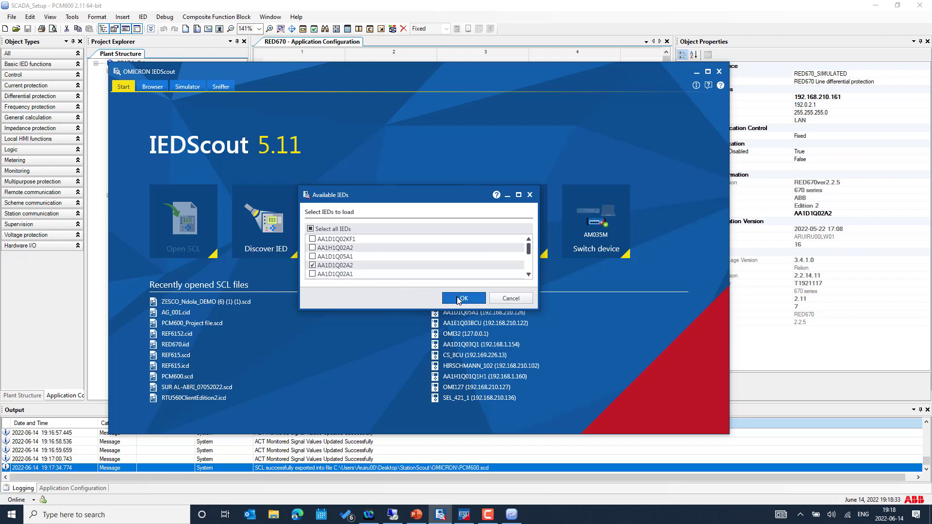
{"action": "left_click", "coordinate": [463, 298]}
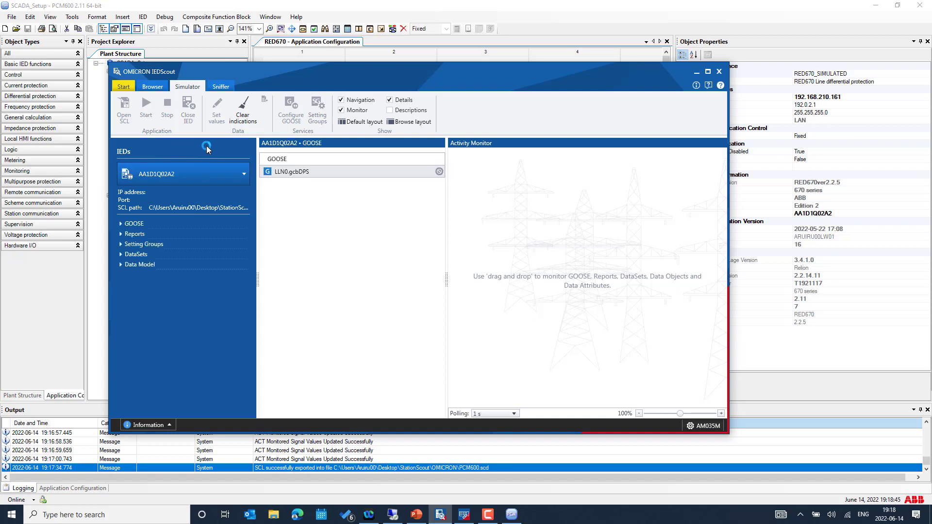
Examine the GOOSE control block LLN0.gcbDPS and the report control blocks under LD0 of AA1D1Q02A2
{"action": "left_click", "coordinate": [120, 224]}
{"action": "left_click", "coordinate": [129, 234]}
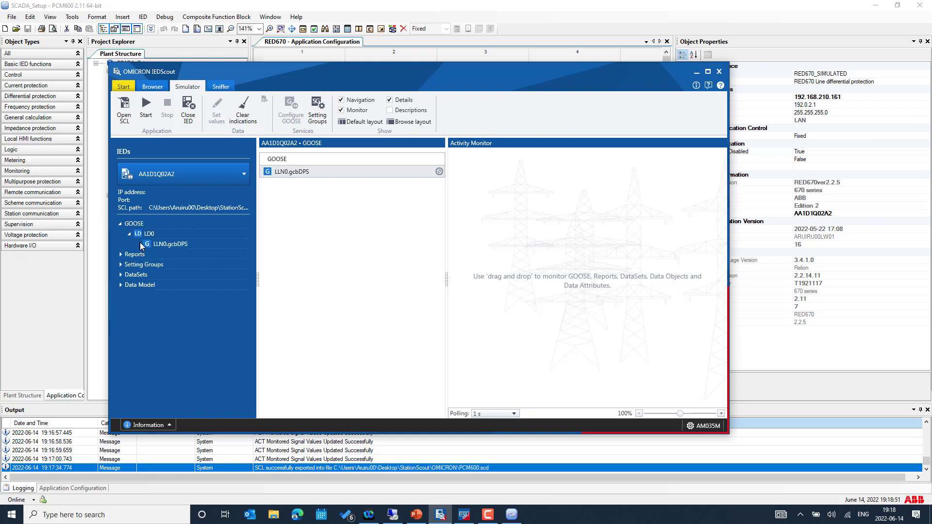
{"action": "left_click", "coordinate": [165, 244]}
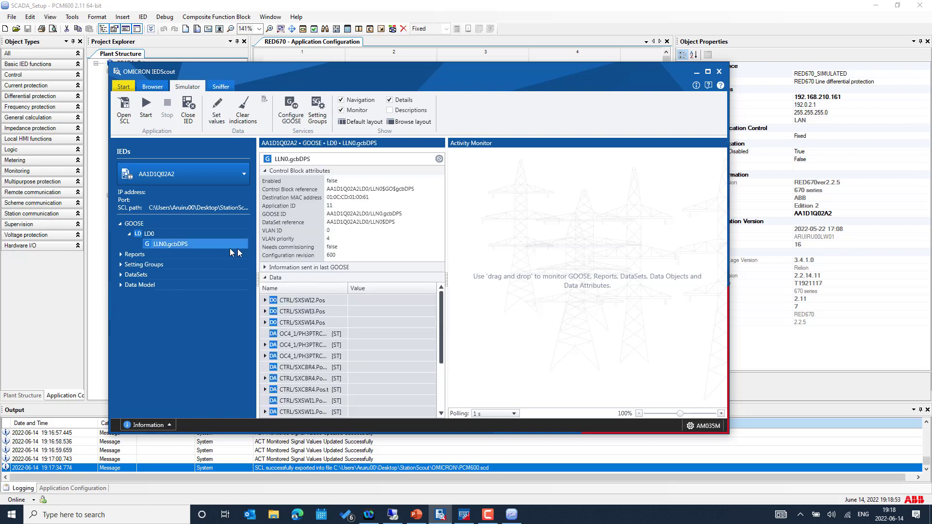
{"action": "left_click", "coordinate": [121, 254]}
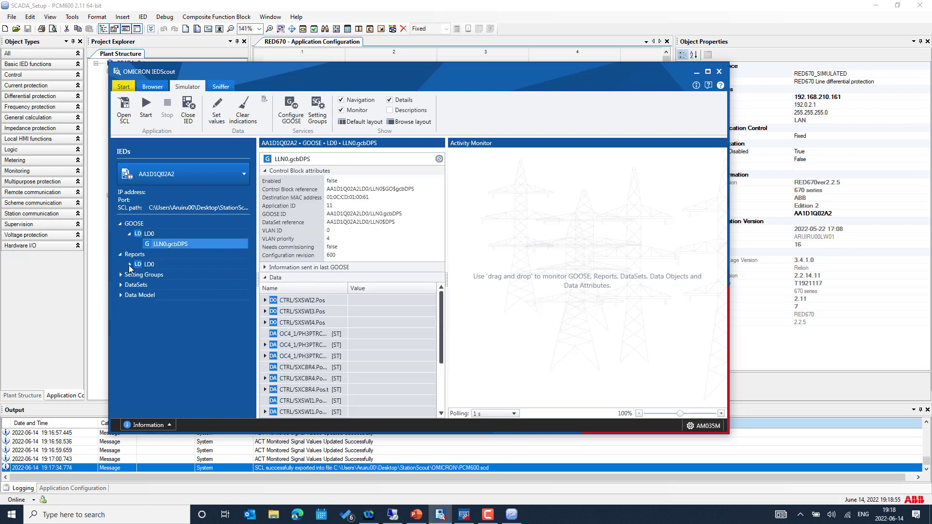
{"action": "left_click", "coordinate": [129, 264]}
{"action": "left_click", "coordinate": [139, 275]}
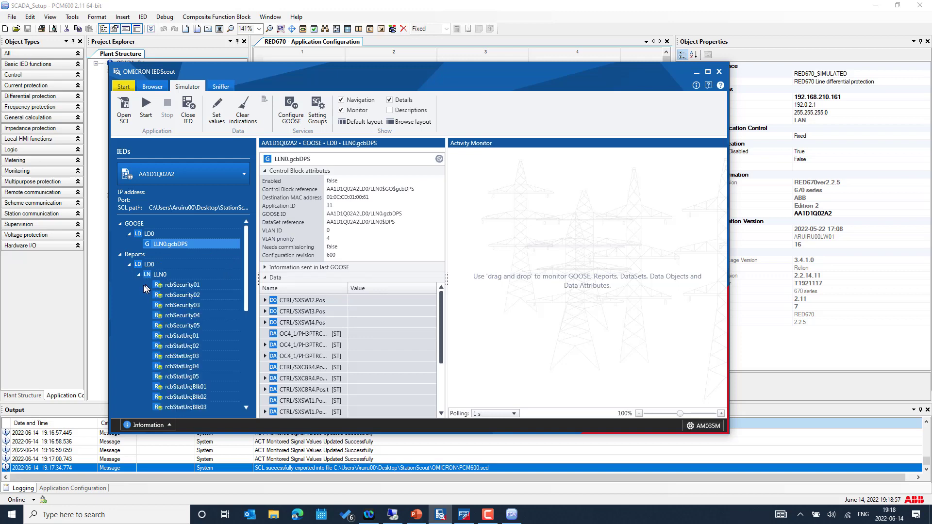
{"action": "left_click", "coordinate": [139, 275]}
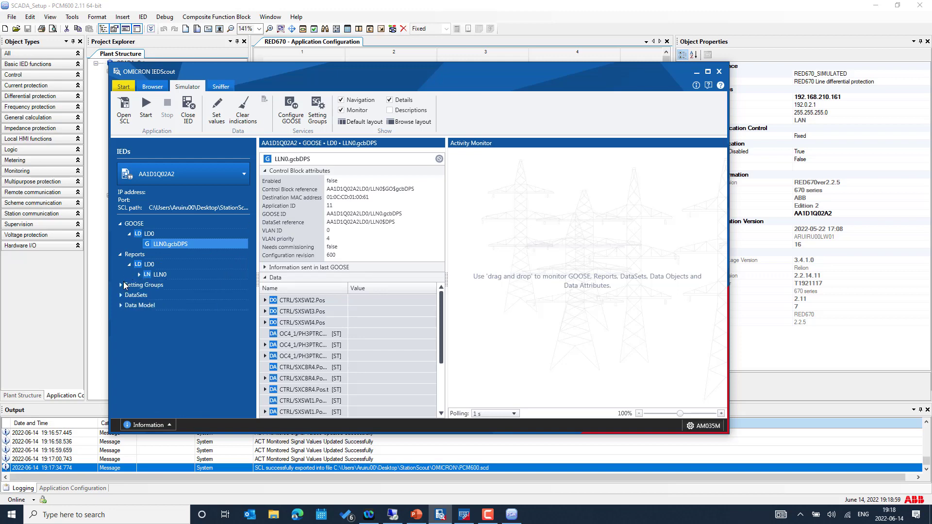
Maximize the IEDScout window and show descriptions for the GOOSE data entries
{"action": "left_click", "coordinate": [708, 72]}
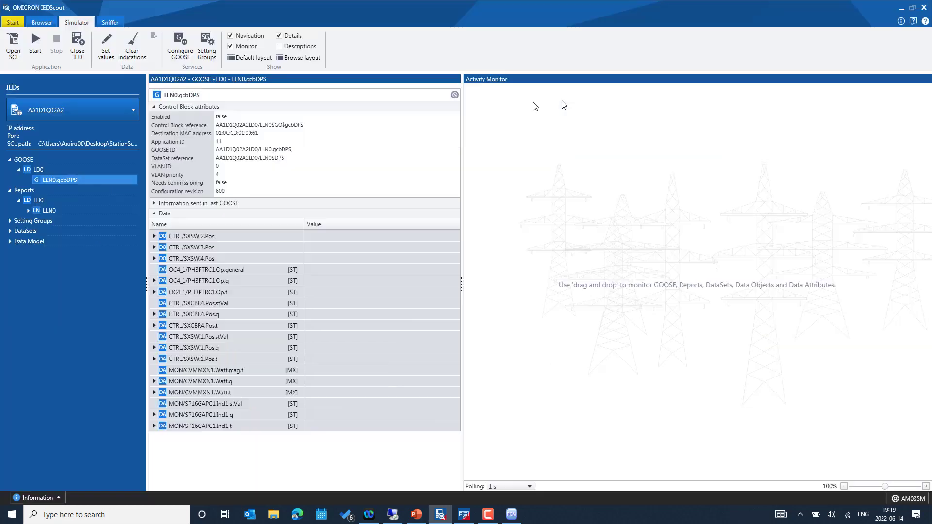
{"action": "left_click", "coordinate": [281, 47]}
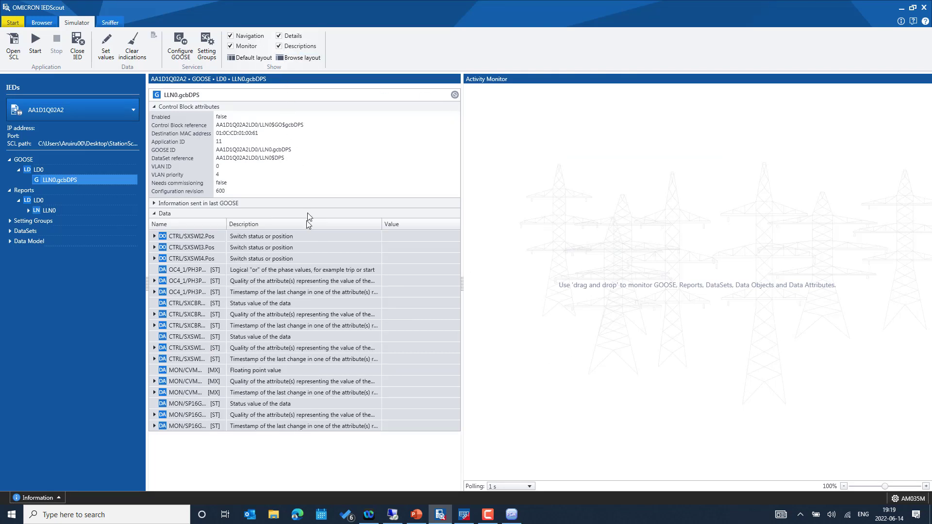
Examine the logical devices in the data model of AA1D1Q02A2 and the data sets under LD0
{"action": "left_click", "coordinate": [8, 237]}
{"action": "left_click", "coordinate": [9, 232]}
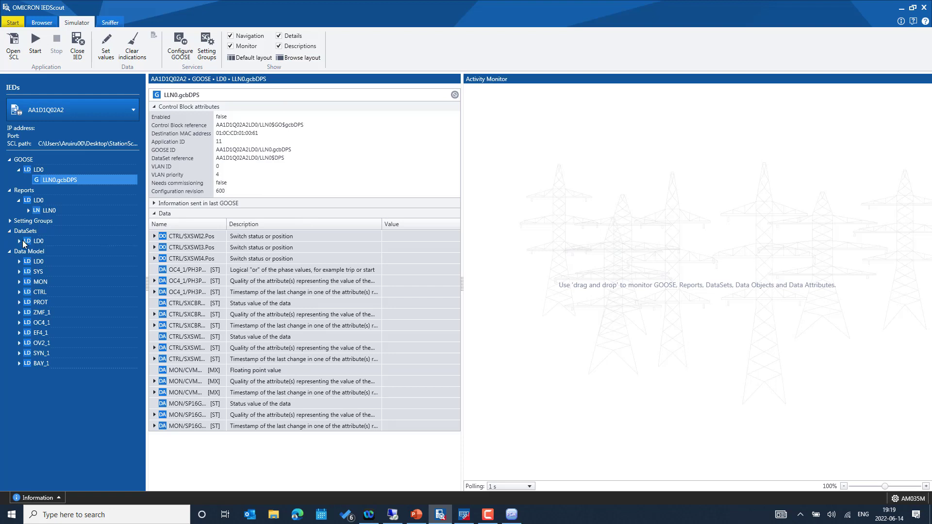
{"action": "left_click", "coordinate": [19, 242]}
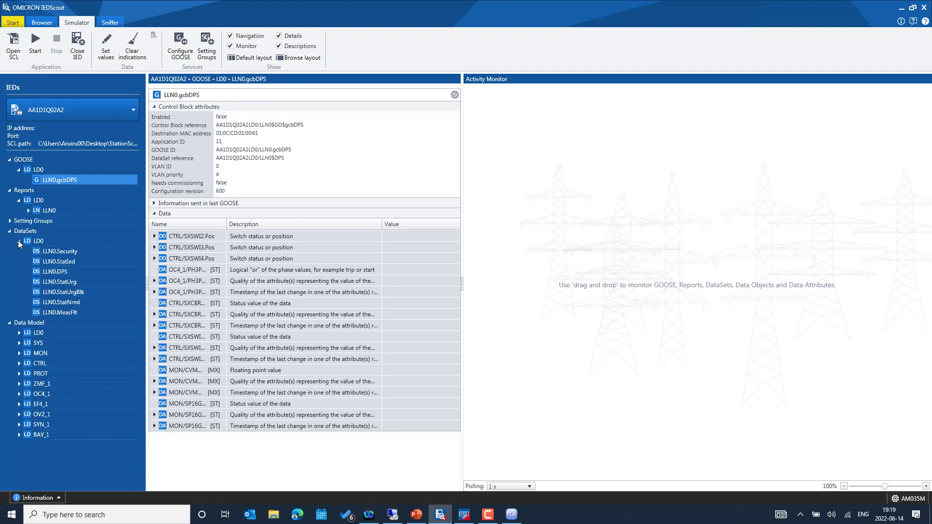
{"action": "left_click", "coordinate": [19, 241]}
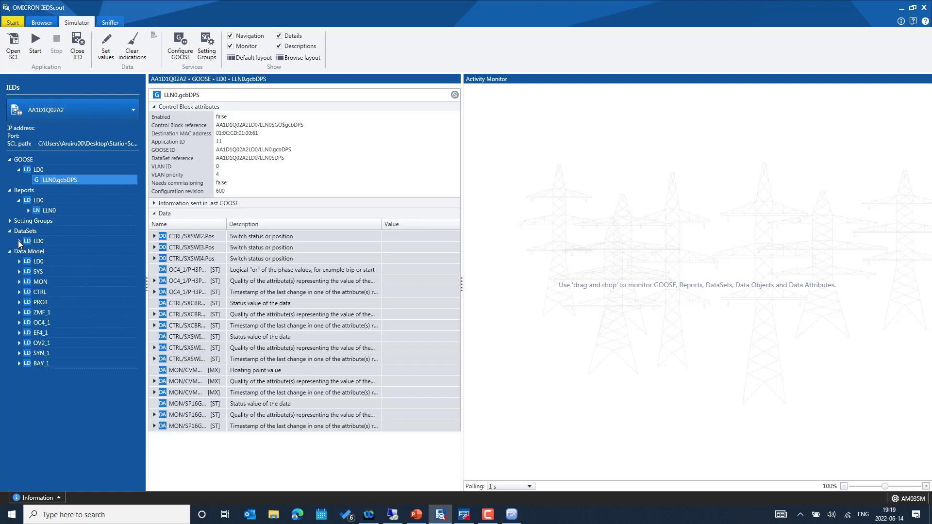
{"action": "left_click", "coordinate": [10, 232]}
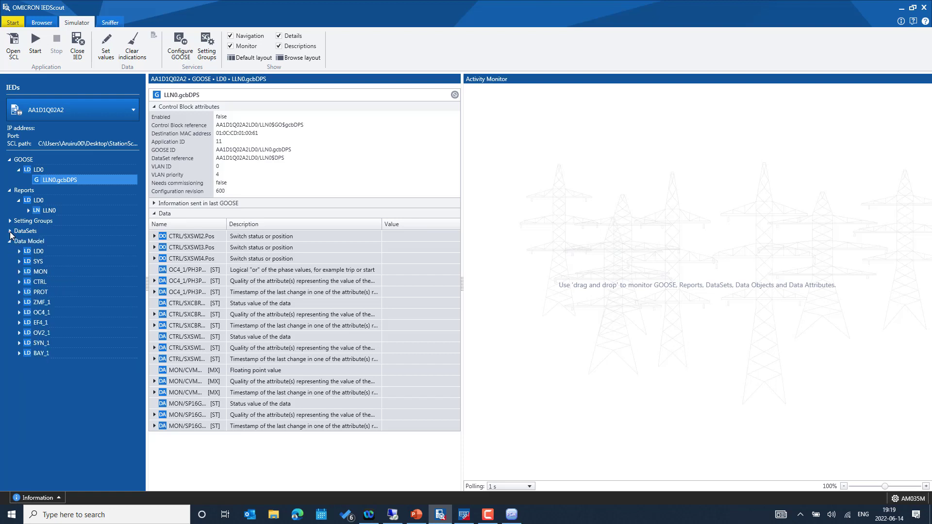
Start simulating AA1D1Q02A2 with the server, GOOSE publishing and the simulation/test flag enabled and the mode/behavior on
{"action": "left_click", "coordinate": [37, 47]}
{"action": "left_click", "coordinate": [36, 46]}
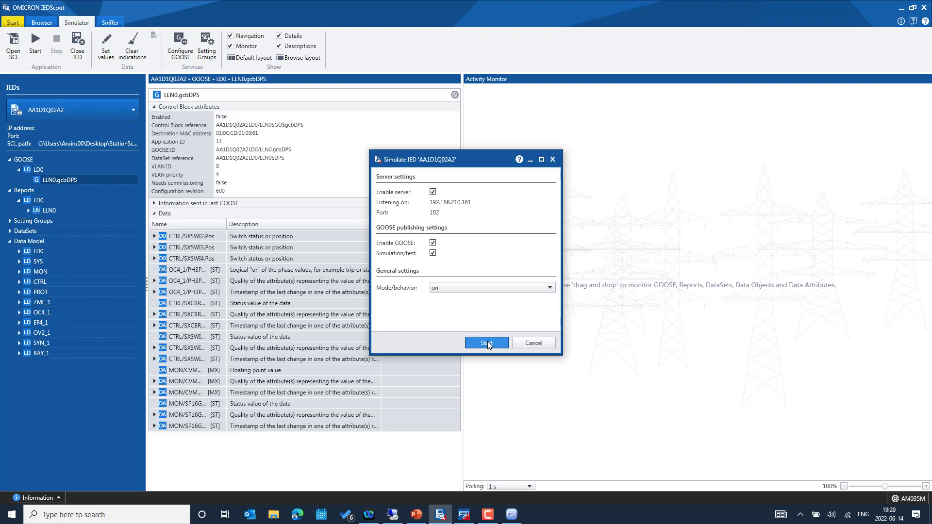
{"action": "key", "text": "Return"}
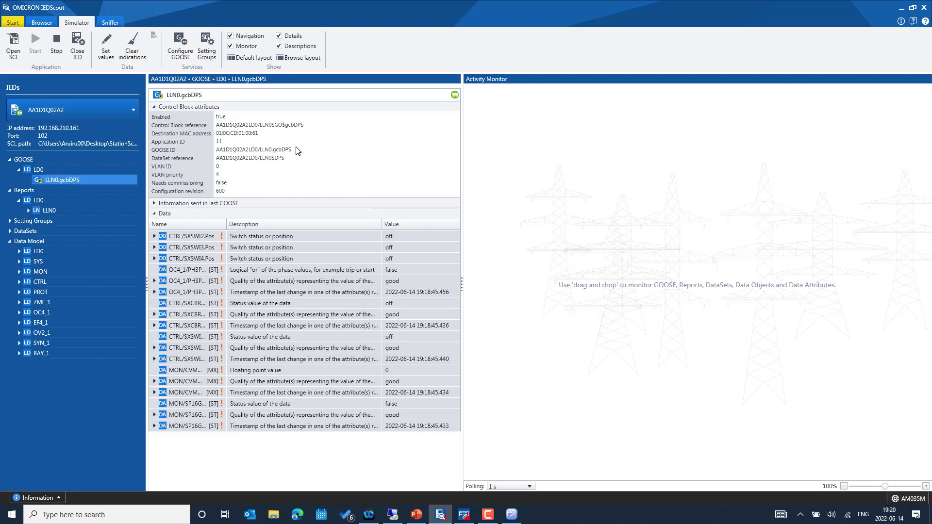
Show the information messages in the status history and examine the details of the simulation start entry
{"action": "left_click", "coordinate": [37, 498]}
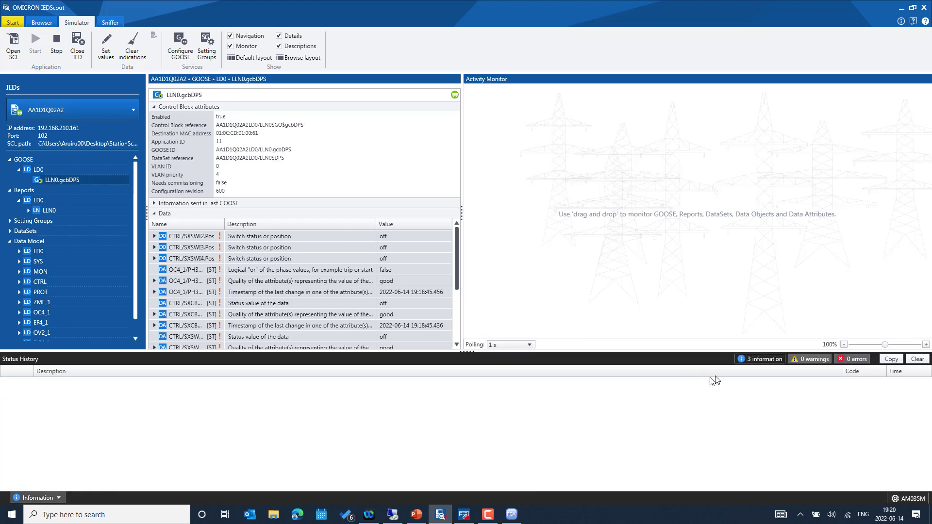
{"action": "left_click", "coordinate": [752, 362]}
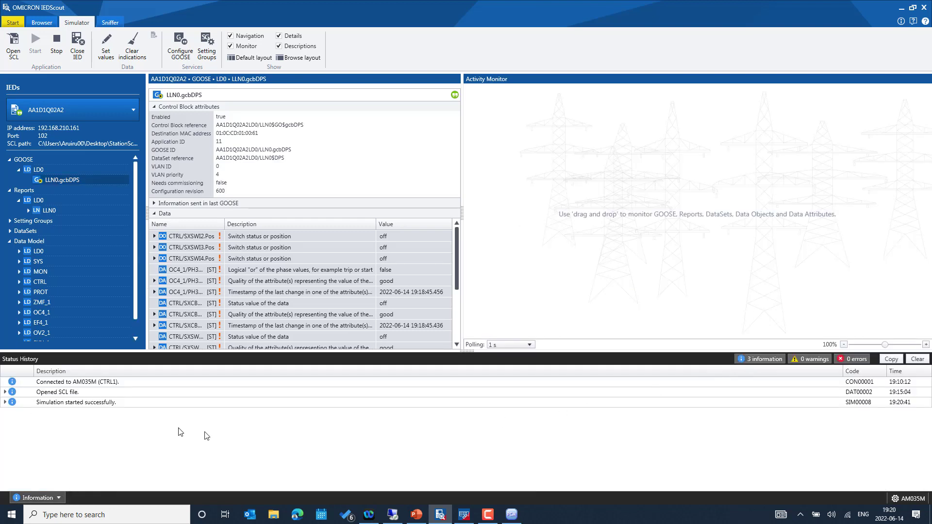
{"action": "left_click", "coordinate": [5, 402]}
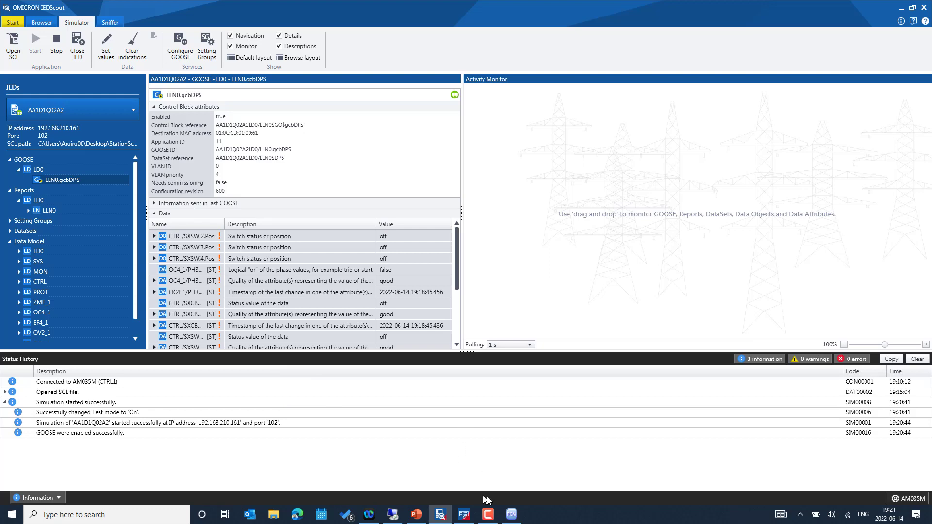
Switch to PCM600 and monitor the GOOSEXLNRCV block's signals online on the GOOSE page of the RED670 application configuration
{"action": "left_click", "coordinate": [513, 515]}
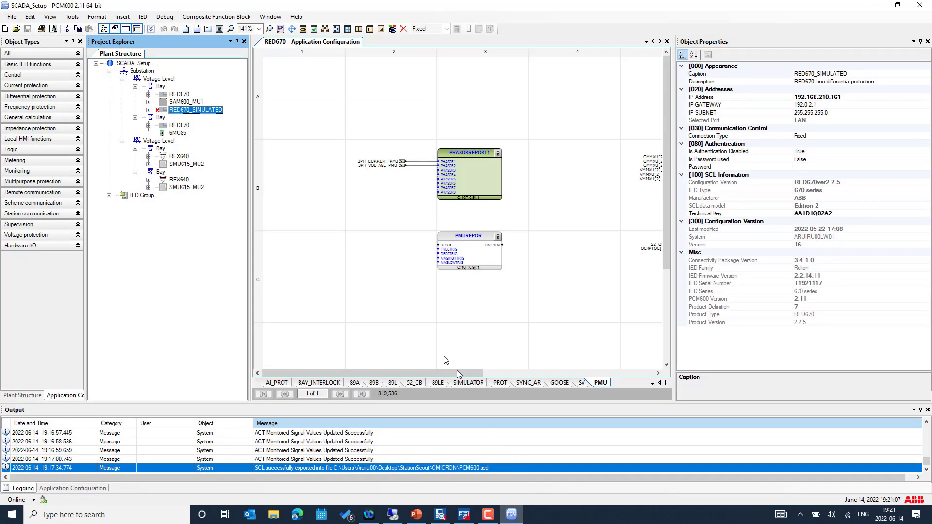
{"action": "left_click", "coordinate": [528, 383]}
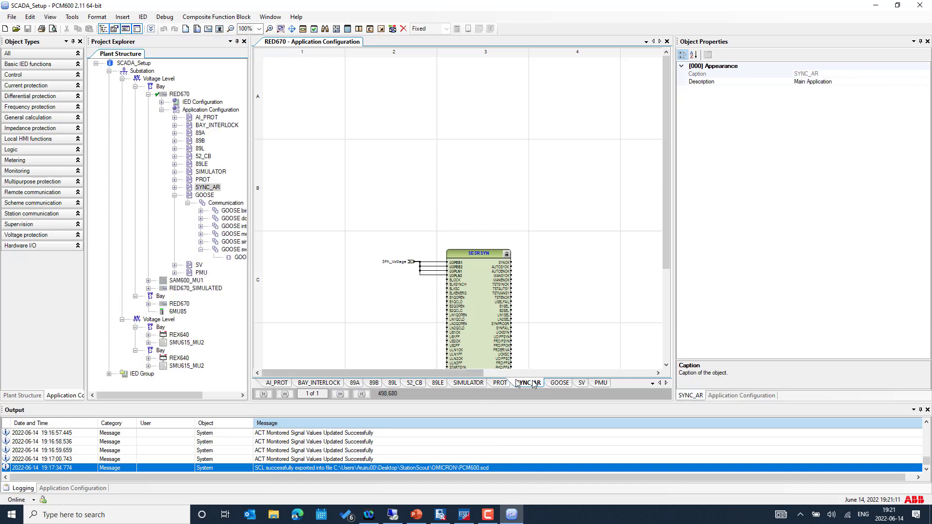
{"action": "left_click", "coordinate": [560, 384]}
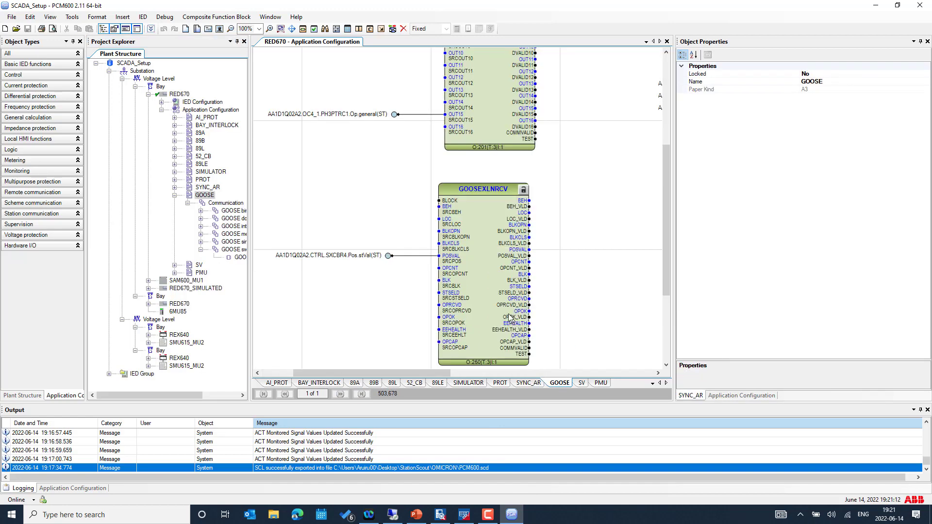
{"action": "left_click", "coordinate": [478, 240]}
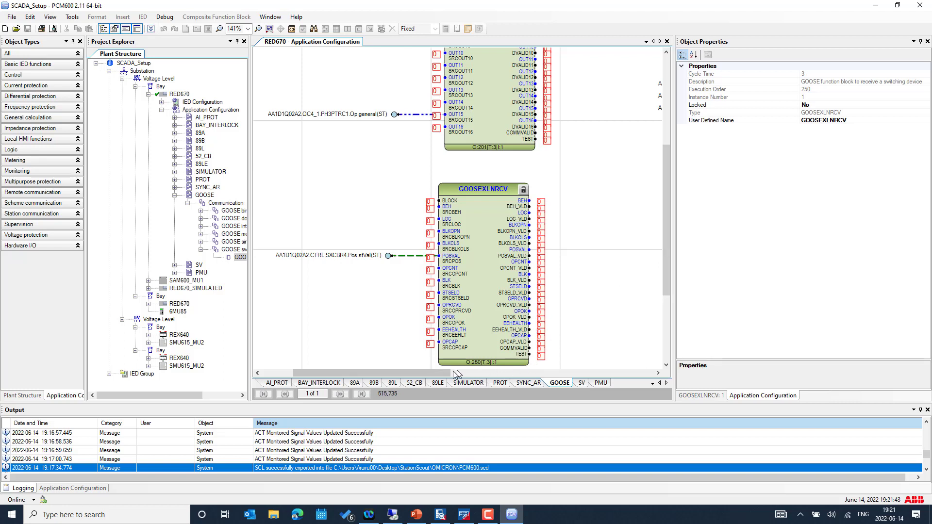
{"action": "left_click_drag", "start_coordinate": [441, 374], "coordinate": [453, 373]}
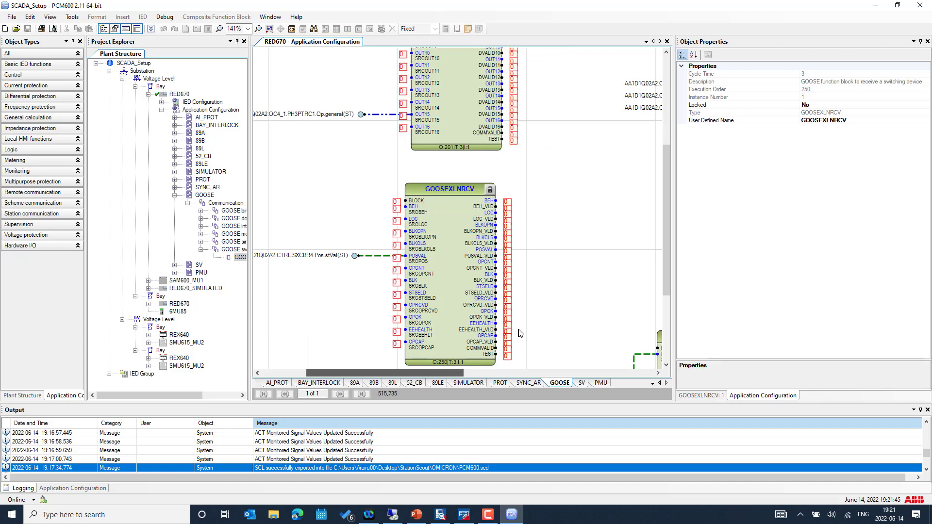
Switch to IEDScout, restart the GOOSE control block LLN0.gcbDPS without the simulation/test flag, and check the GOOSEXLNRCV signals in PCM600
{"action": "scroll", "coordinate": [522, 335], "scroll_direction": "down", "scroll_amount": 1}
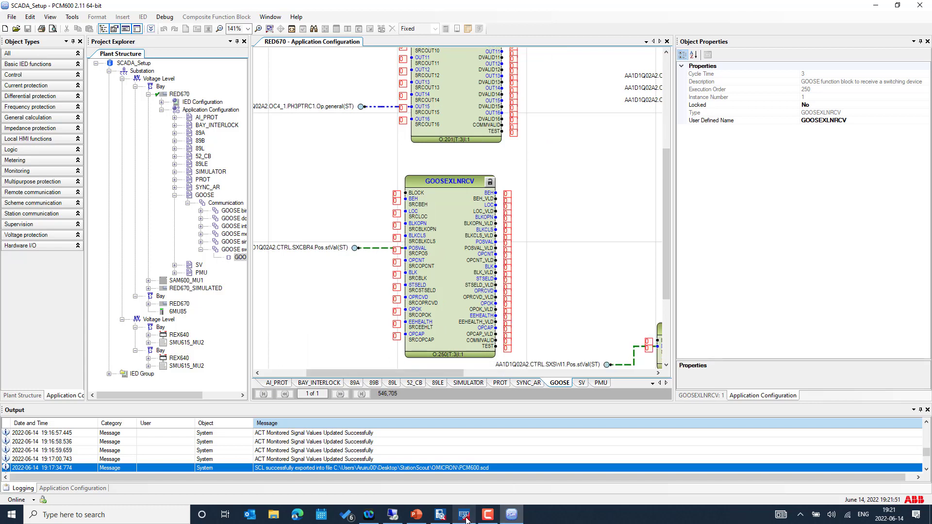
{"action": "mouse_move", "coordinate": [464, 515]}
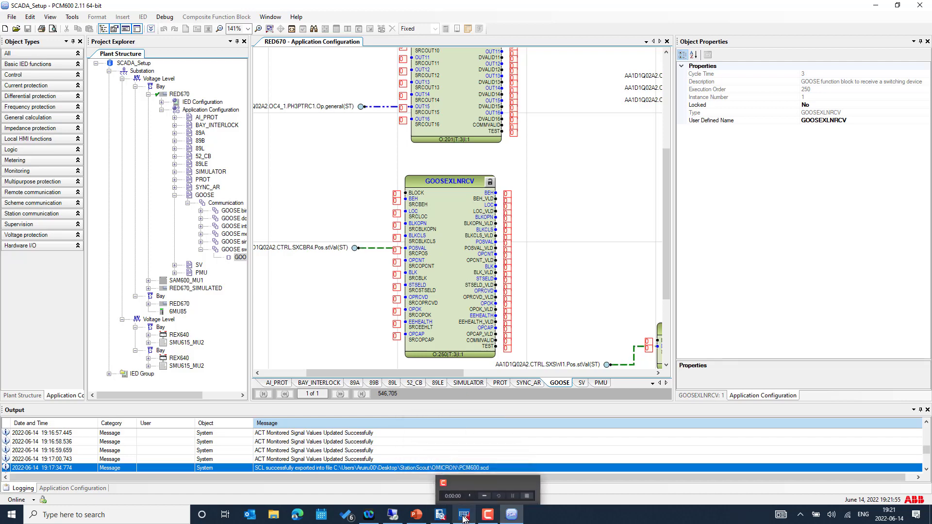
{"action": "left_click", "coordinate": [443, 517]}
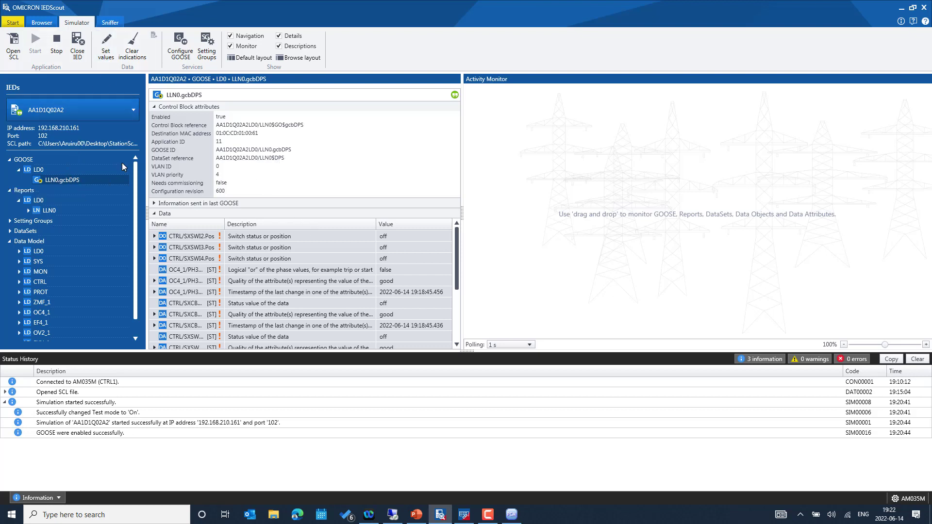
{"action": "left_click", "coordinate": [183, 52]}
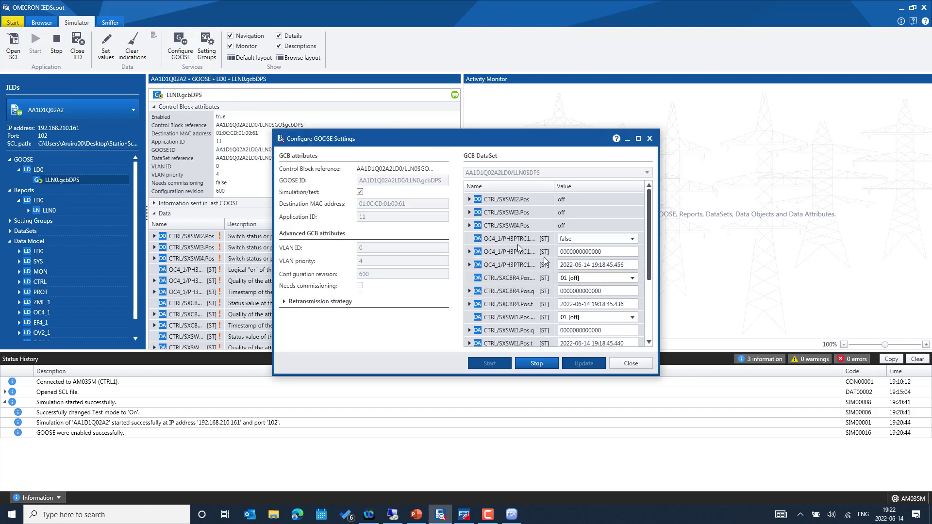
{"action": "left_click", "coordinate": [537, 363]}
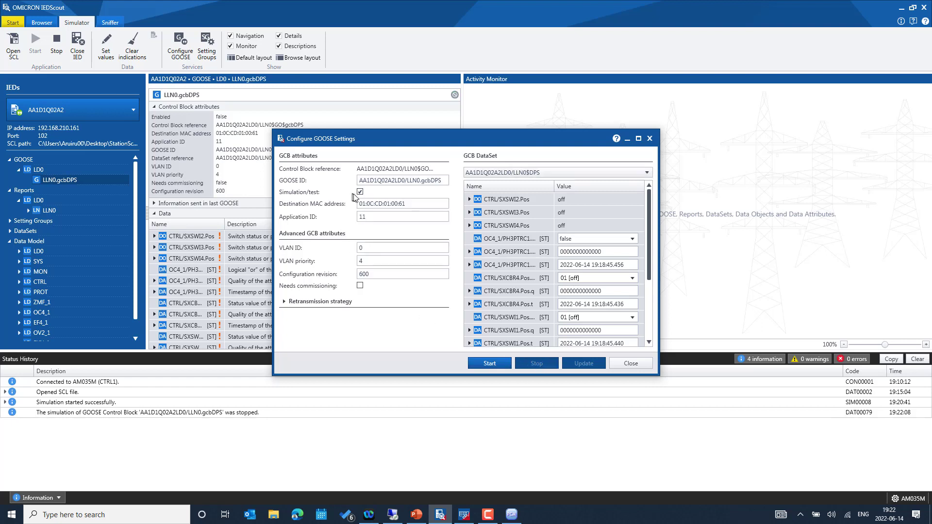
{"action": "left_click", "coordinate": [360, 192]}
{"action": "left_click", "coordinate": [490, 364]}
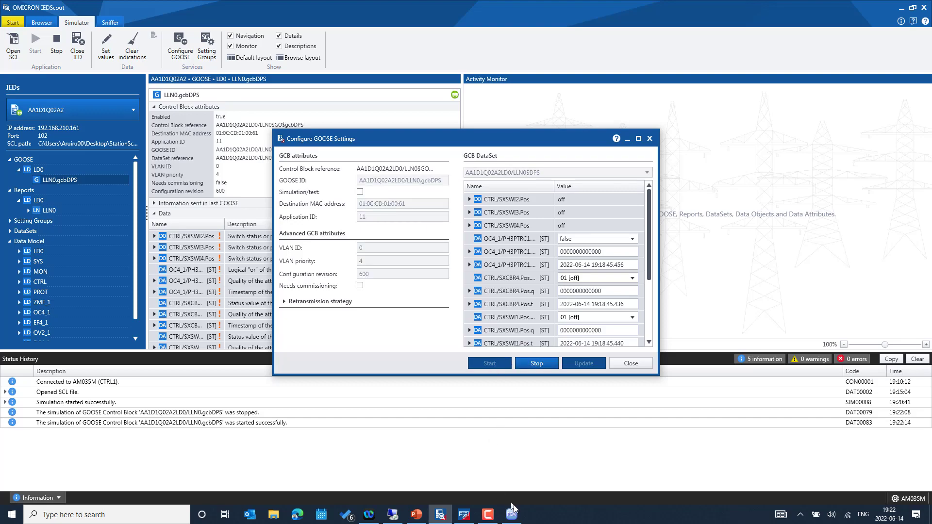
{"action": "left_click", "coordinate": [512, 515]}
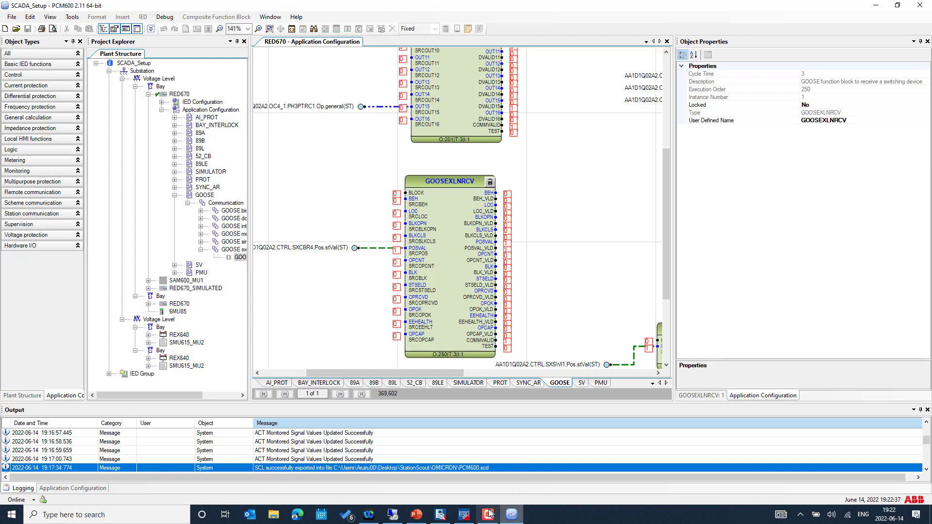
Switch to IEDScout, set the CTRL/SXCBR4.Pos status value in the GOOSE data set to 10 [on], and update the simulated GOOSE
{"action": "left_click", "coordinate": [444, 515]}
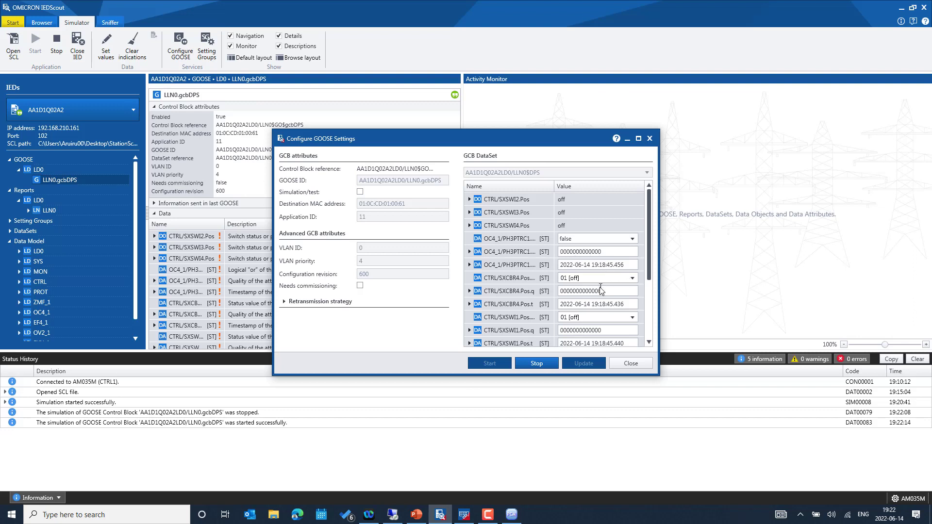
{"action": "left_click", "coordinate": [632, 278]}
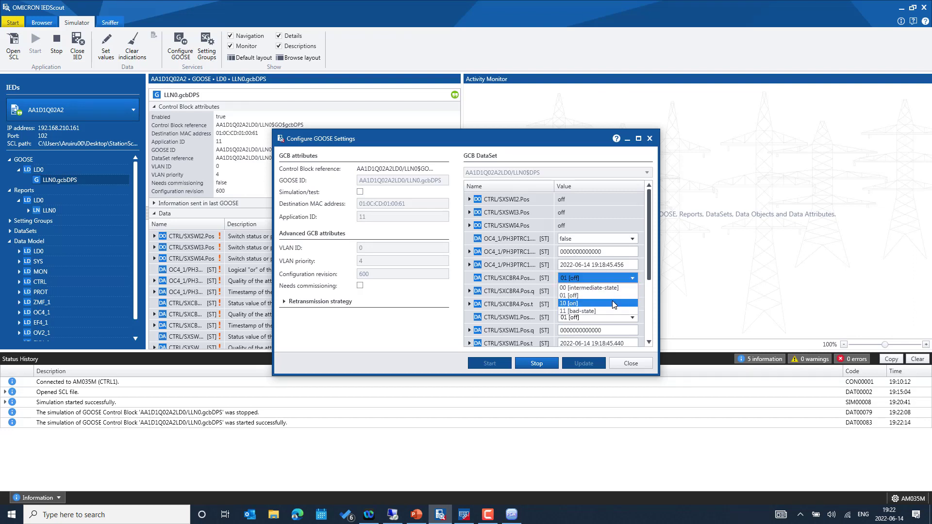
{"action": "left_click", "coordinate": [605, 297]}
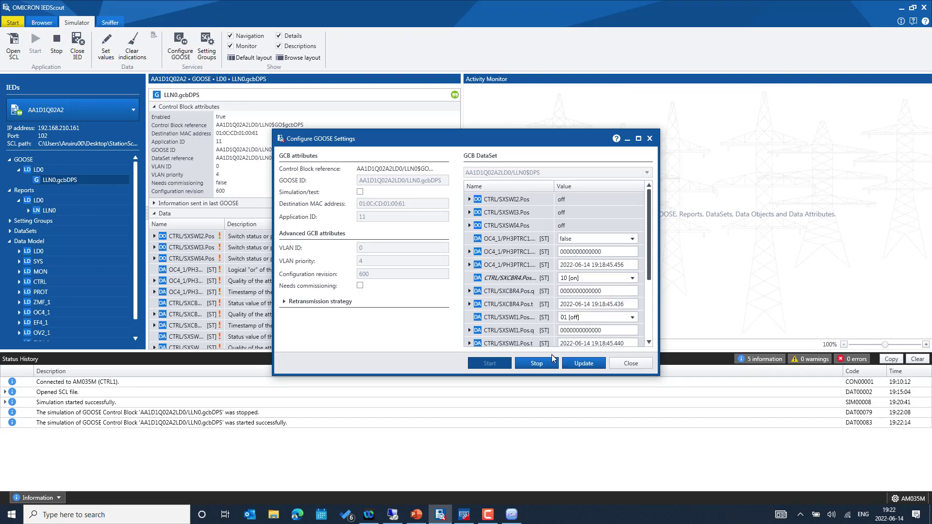
{"action": "left_click", "coordinate": [585, 364]}
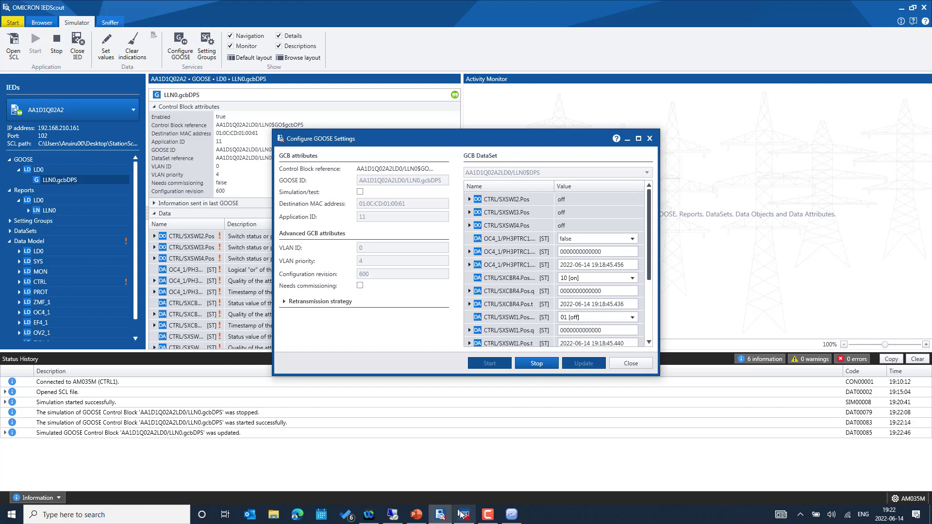
Switch to PCM600 and check the POSVAL signal fed by AA1D1Q02A2.CTRL.SXCBR4.Pos.stVal on the GOOSEXLNRCV block
{"action": "left_click", "coordinate": [508, 516]}
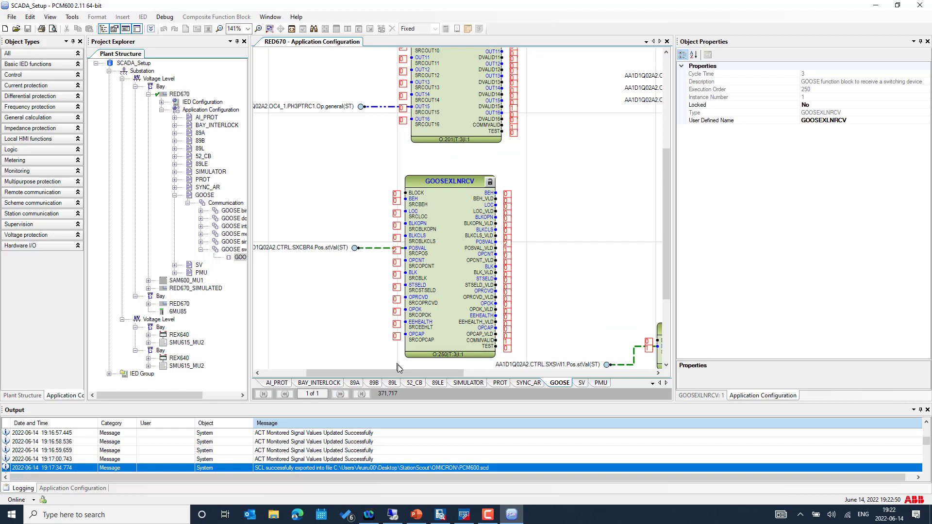
{"action": "left_click_drag", "start_coordinate": [394, 377], "coordinate": [391, 377]}
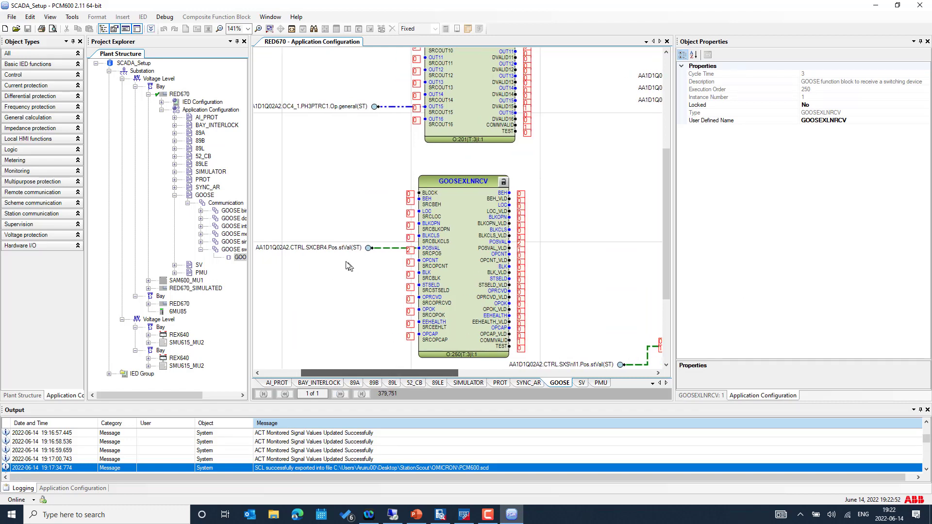
{"action": "scroll", "coordinate": [401, 254], "scroll_direction": "left", "scroll_amount": 1}
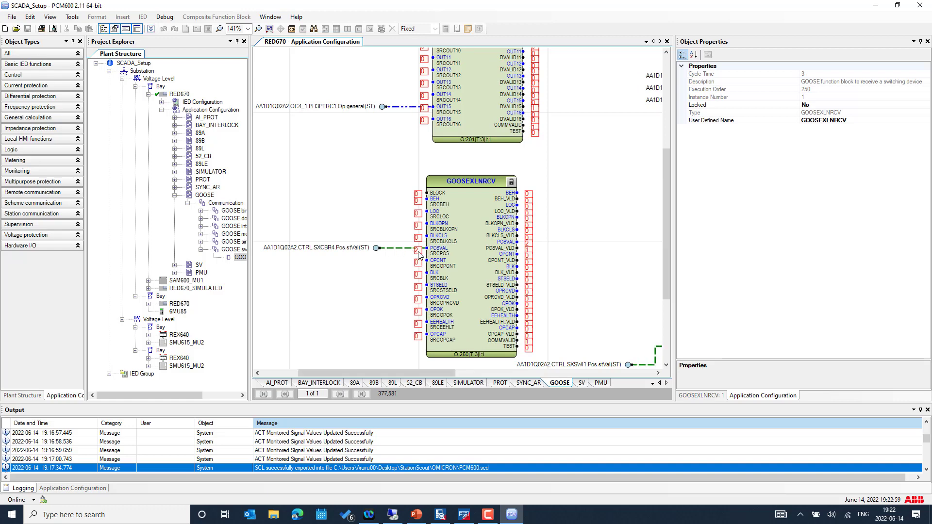
Switch to IEDScout, show the GOOSE retransmission strategy, stop the simulation of LLN0.gcbDPS, and close the GOOSE settings
{"action": "left_click", "coordinate": [440, 515]}
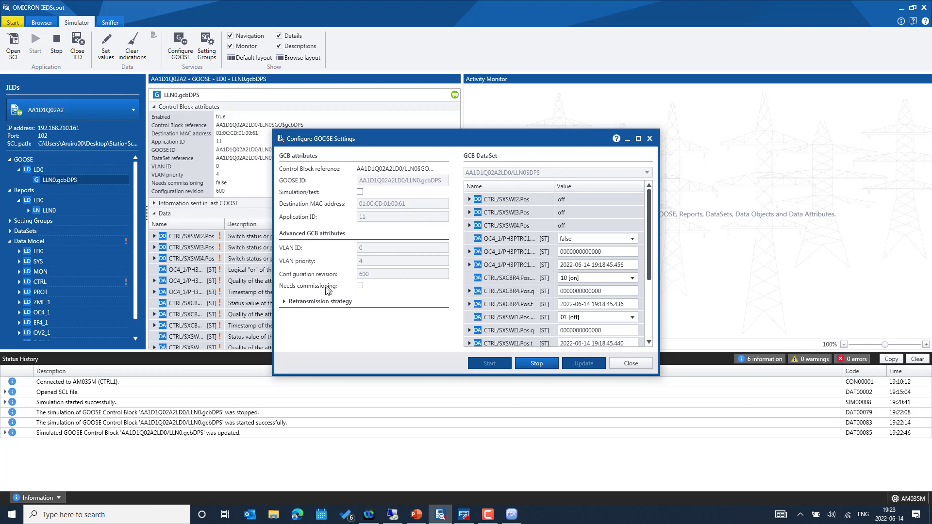
{"action": "left_click", "coordinate": [285, 301]}
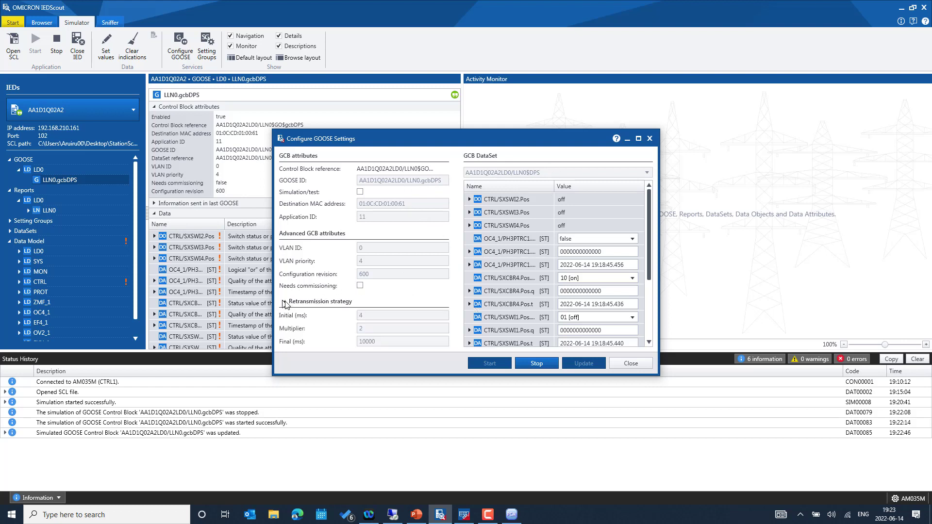
{"action": "left_click", "coordinate": [537, 364]}
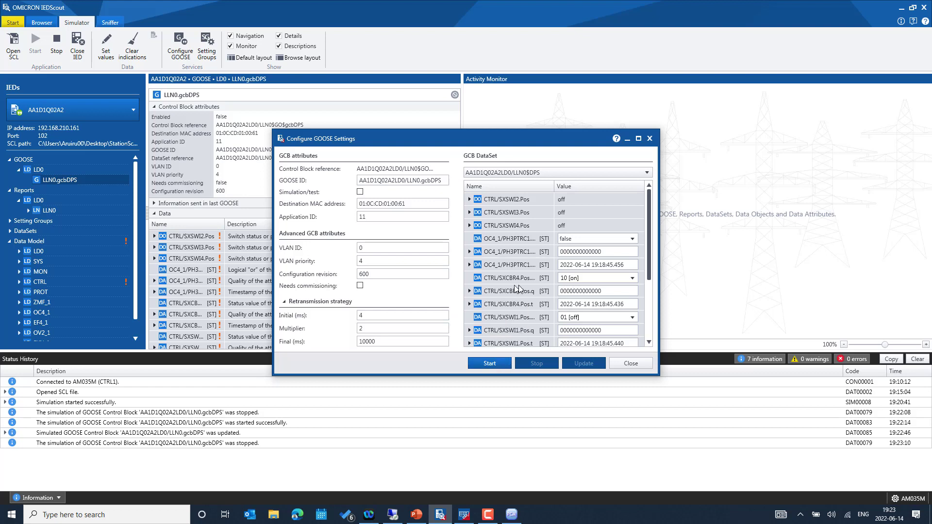
{"action": "left_click", "coordinate": [622, 365]}
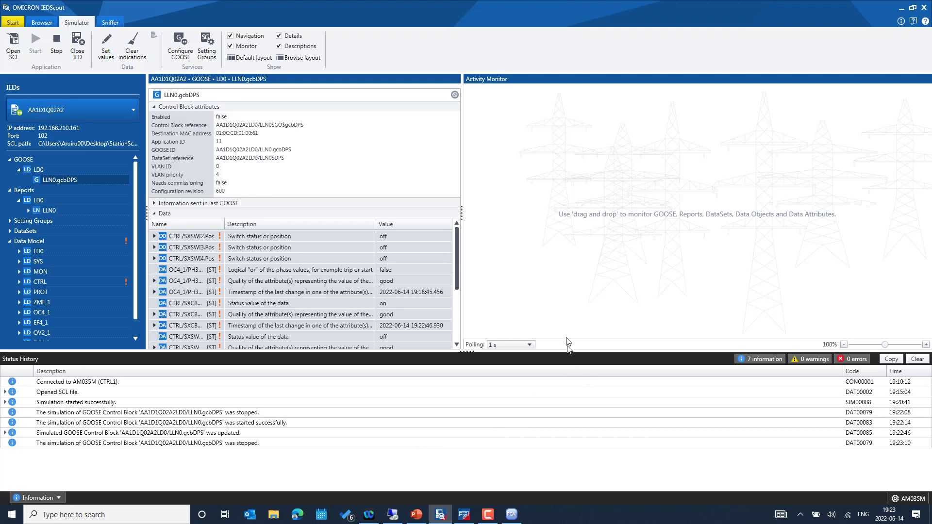
Switch to the remote desktop 192.168.210.69 and launch IEDScout there with a maximized window
{"action": "left_click", "coordinate": [392, 514]}
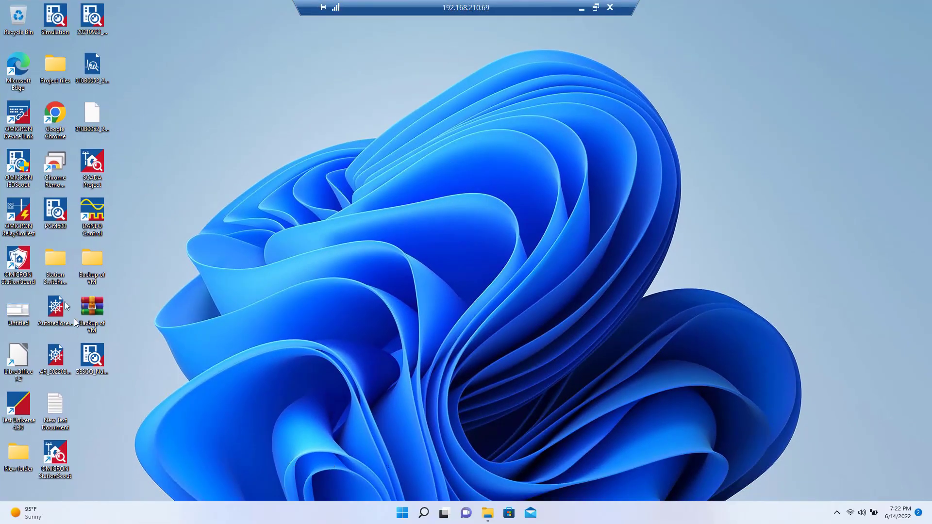
{"action": "double_click", "coordinate": [28, 189]}
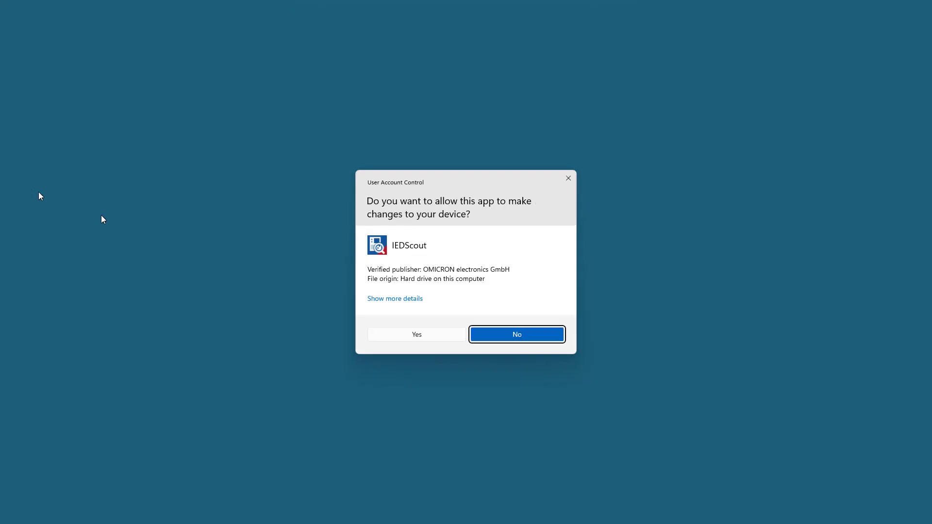
{"action": "left_click", "coordinate": [420, 334]}
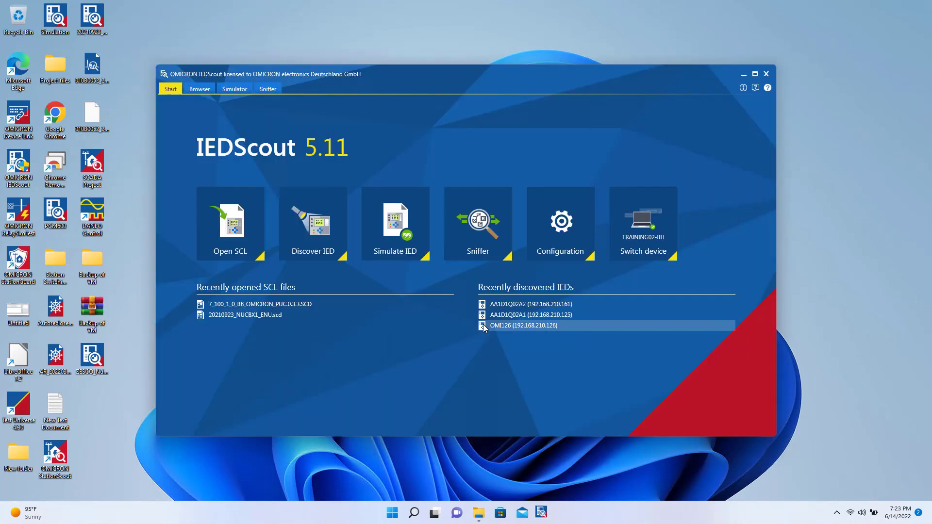
{"action": "left_click", "coordinate": [755, 74]}
Discover the simulated IED AA1D1Q02A2 at IP address 192.168.210.161
{"action": "left_click", "coordinate": [162, 165]}
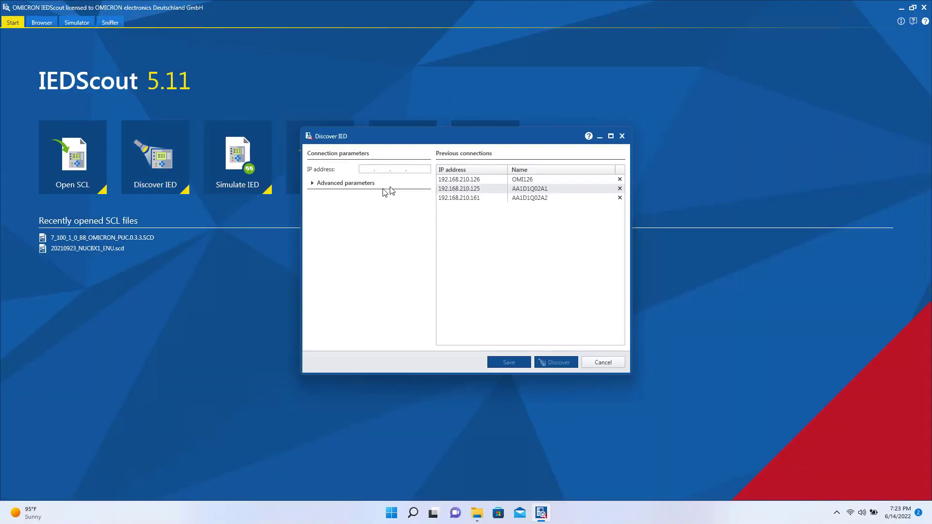
{"action": "left_click", "coordinate": [449, 179]}
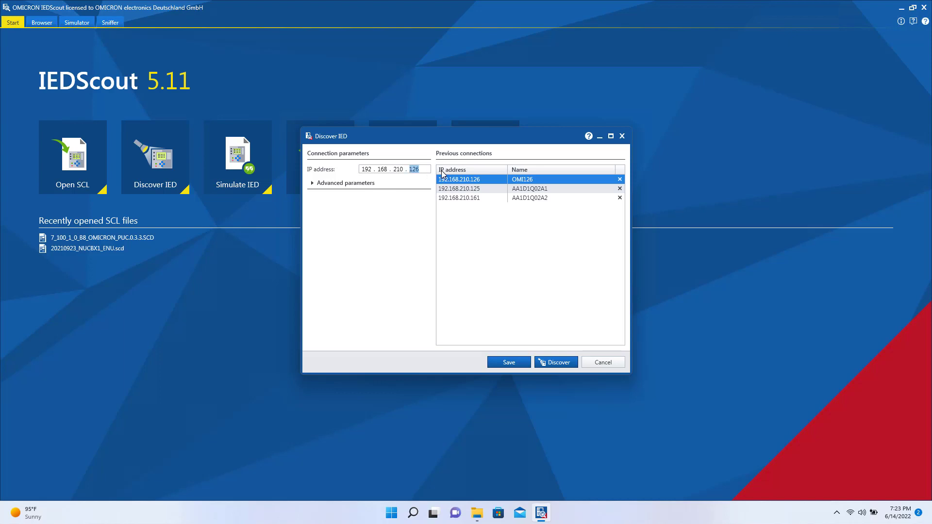
{"action": "type", "text": "161"}
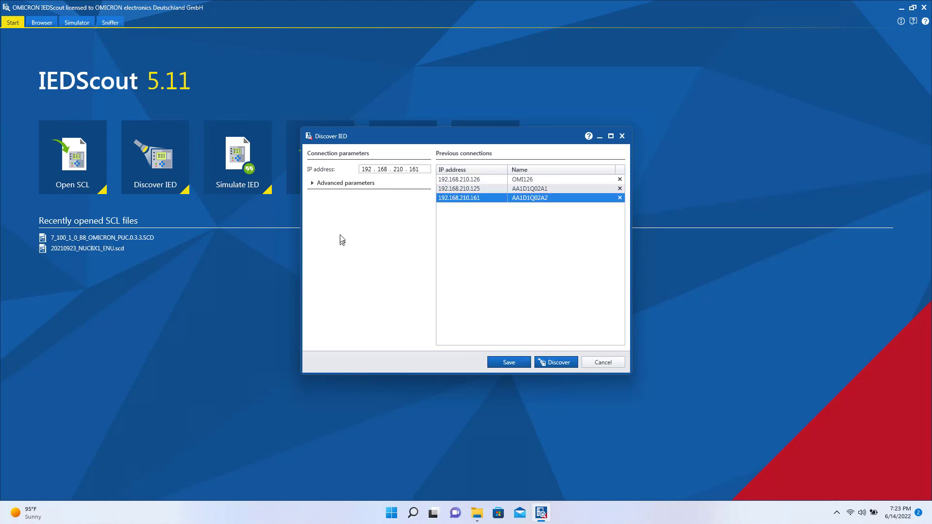
{"action": "left_click", "coordinate": [558, 363]}
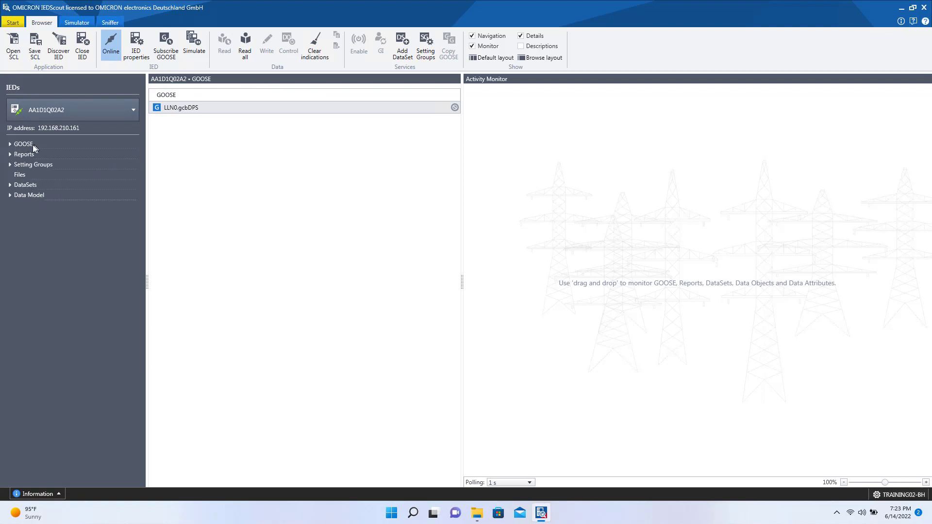
Open the report rcbStatUrg01 under LD0/LLN0 of AA1D1Q02A2, review its data, and enable it with the preset trigger options and optional fields
{"action": "mouse_move", "coordinate": [374, 19]}
{"action": "left_click", "coordinate": [9, 154]}
{"action": "left_click", "coordinate": [19, 164]}
{"action": "left_click", "coordinate": [27, 174]}
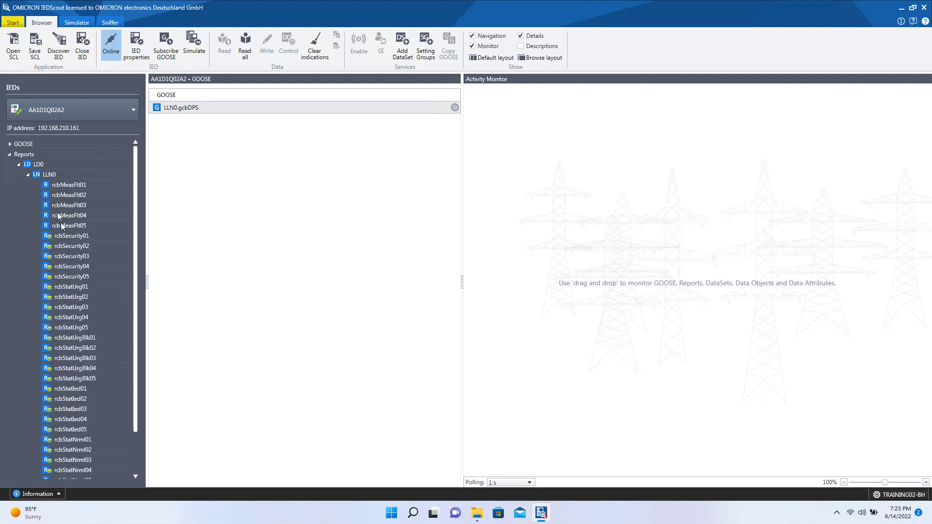
{"action": "scroll", "coordinate": [88, 389], "scroll_direction": "down", "scroll_amount": 3}
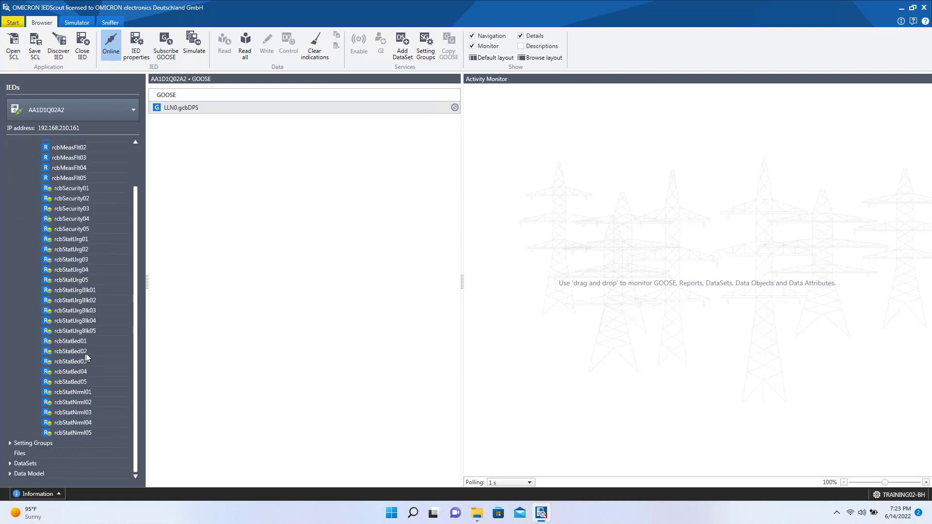
{"action": "left_click", "coordinate": [87, 238]}
{"action": "scroll", "coordinate": [297, 354], "scroll_direction": "down", "scroll_amount": 3}
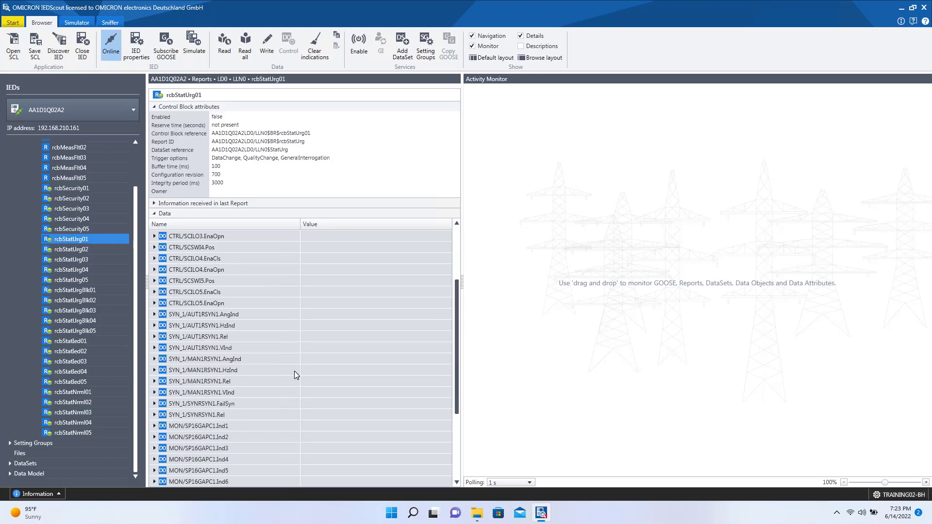
{"action": "scroll", "coordinate": [292, 372], "scroll_direction": "up", "scroll_amount": 3}
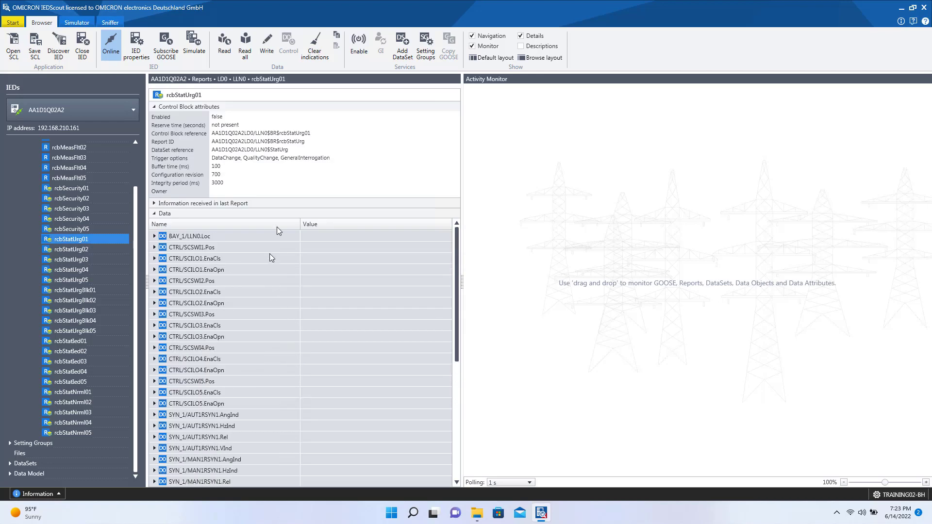
{"action": "left_click", "coordinate": [359, 47]}
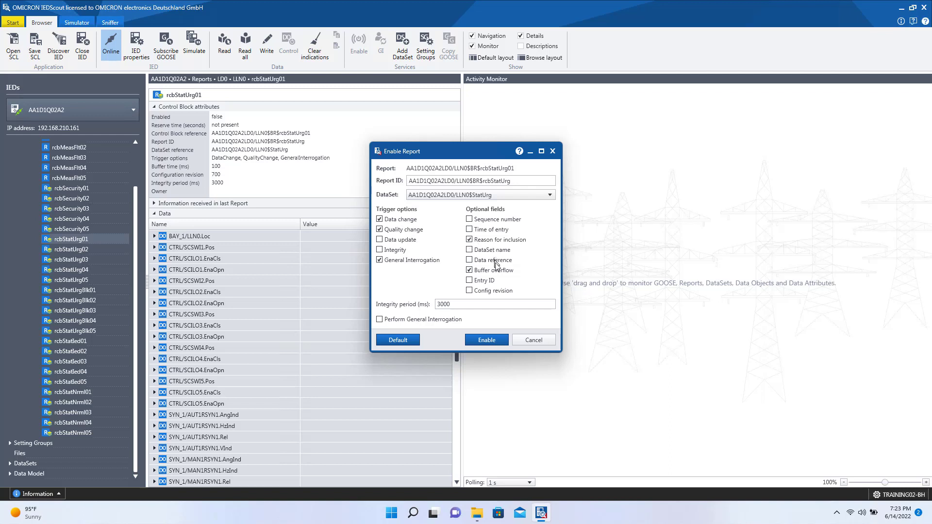
{"action": "left_click", "coordinate": [485, 340]}
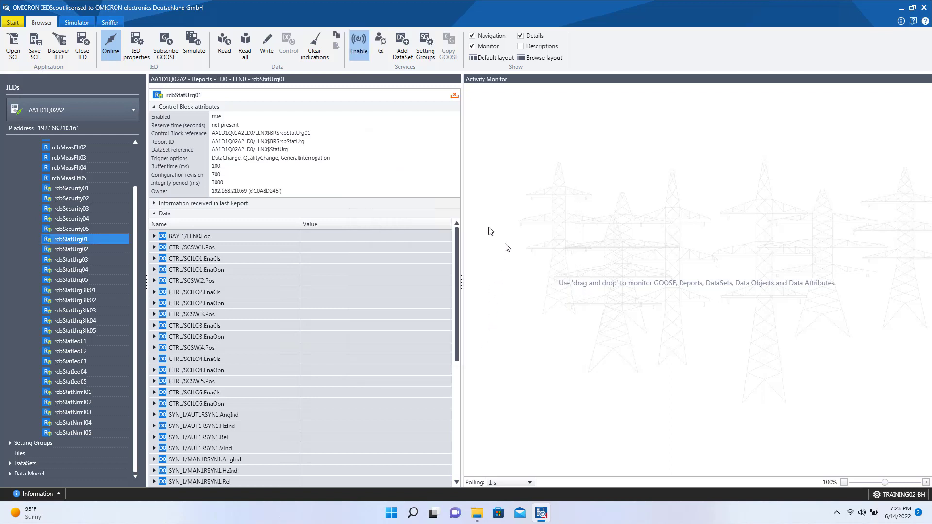
Arrange the remote desktop window and the local IEDScout simulator side by side, with the remote session on the left half
{"action": "double_click", "coordinate": [514, 7]}
{"action": "key", "text": "super+Left"}
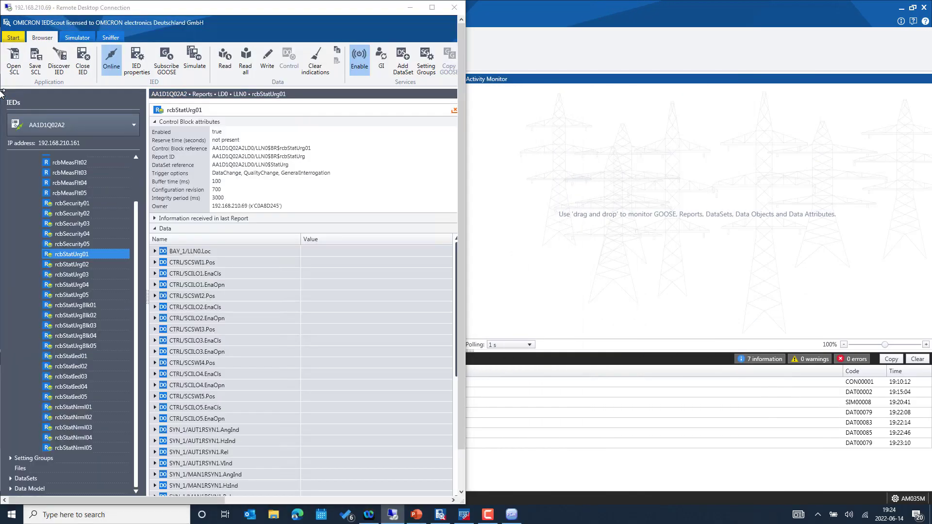
{"action": "left_click", "coordinate": [564, 140]}
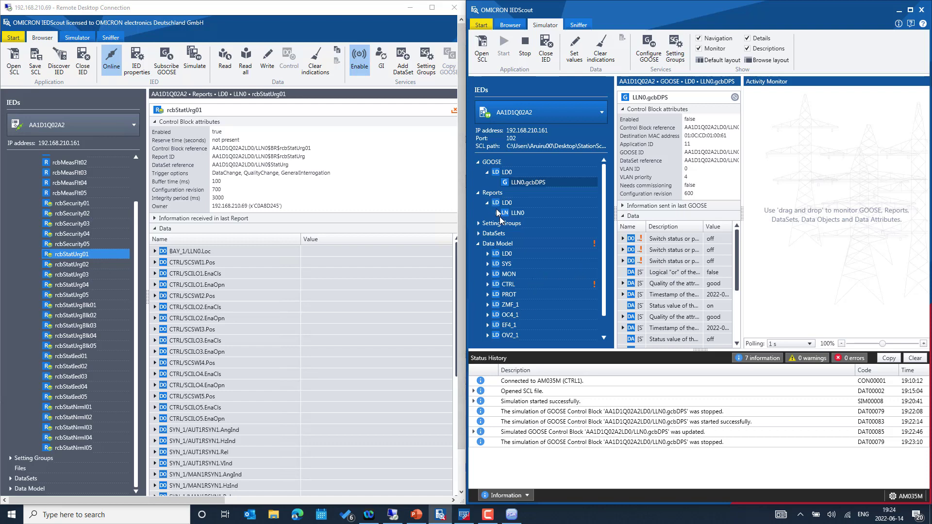
Add the Pos data object of CTRL/SCSWI4 from the local simulator's data model to its Activity Monitor, widening the details area
{"action": "left_click", "coordinate": [488, 284]}
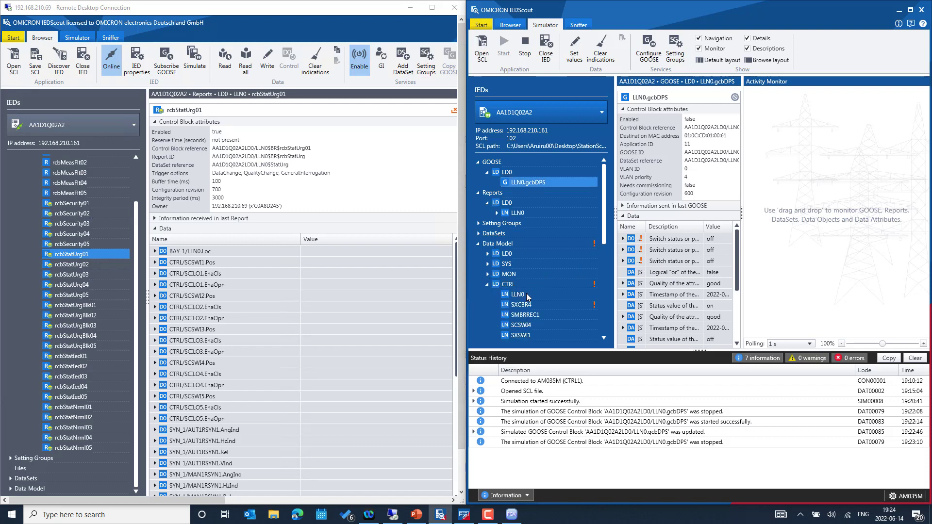
{"action": "scroll", "coordinate": [541, 318], "scroll_direction": "down", "scroll_amount": 1}
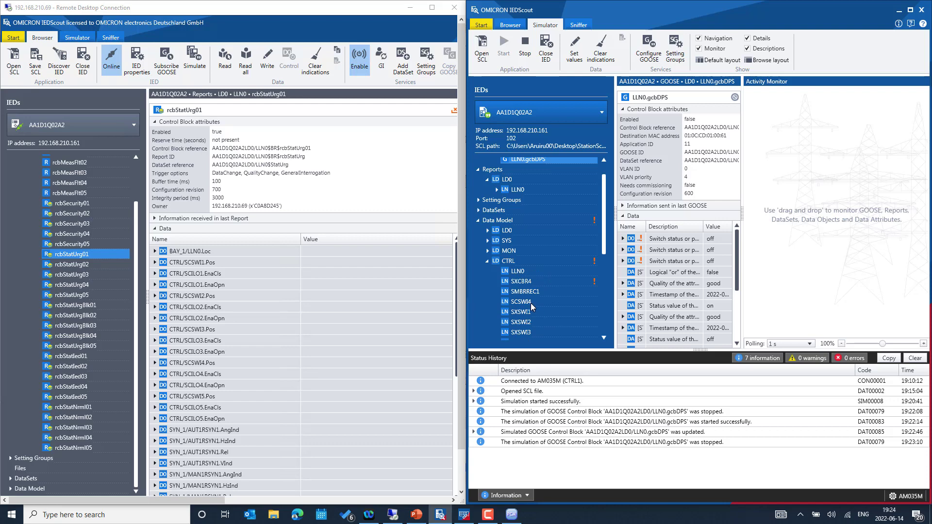
{"action": "left_click", "coordinate": [530, 302]}
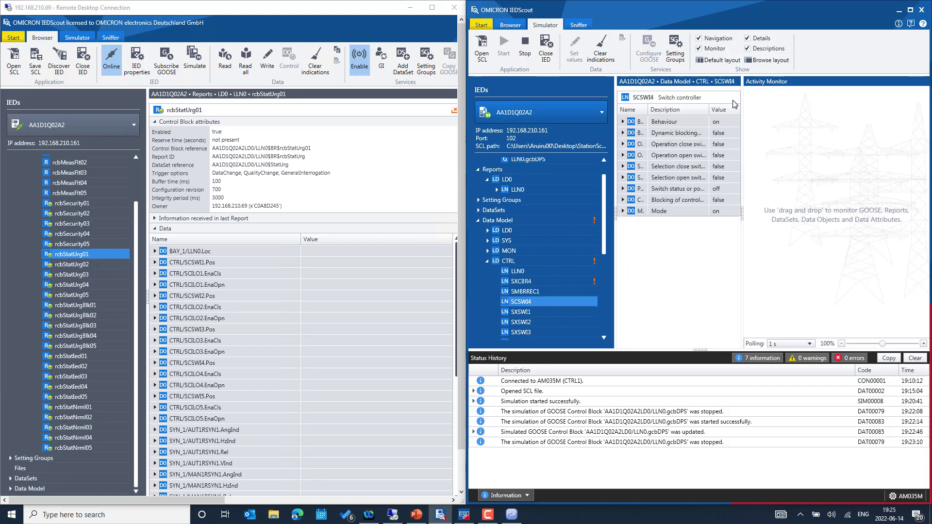
{"action": "left_click_drag", "start_coordinate": [741, 98], "coordinate": [827, 104]}
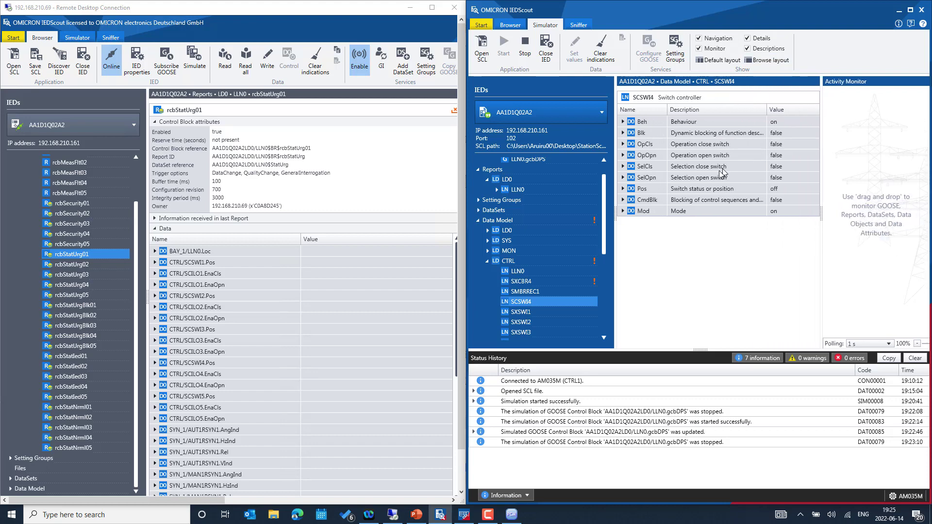
{"action": "left_click", "coordinate": [655, 192]}
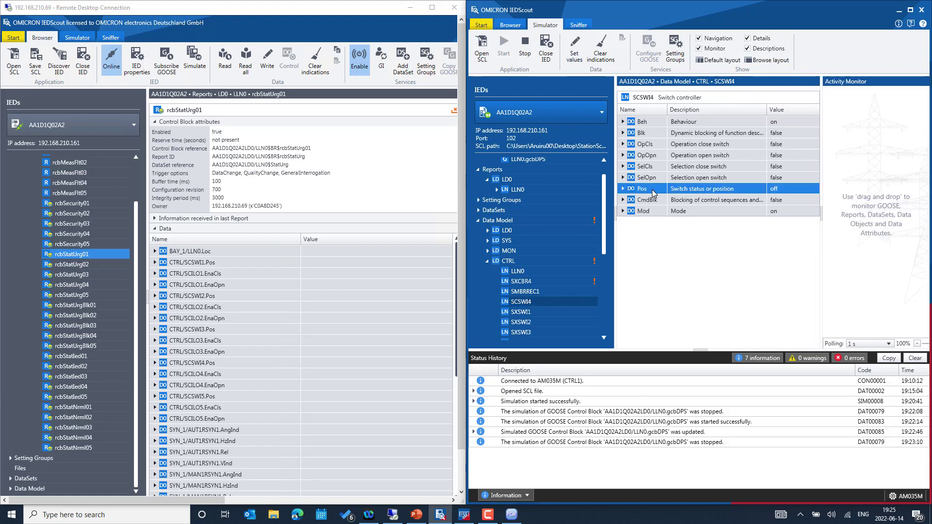
{"action": "left_click_drag", "start_coordinate": [652, 189], "coordinate": [864, 147]}
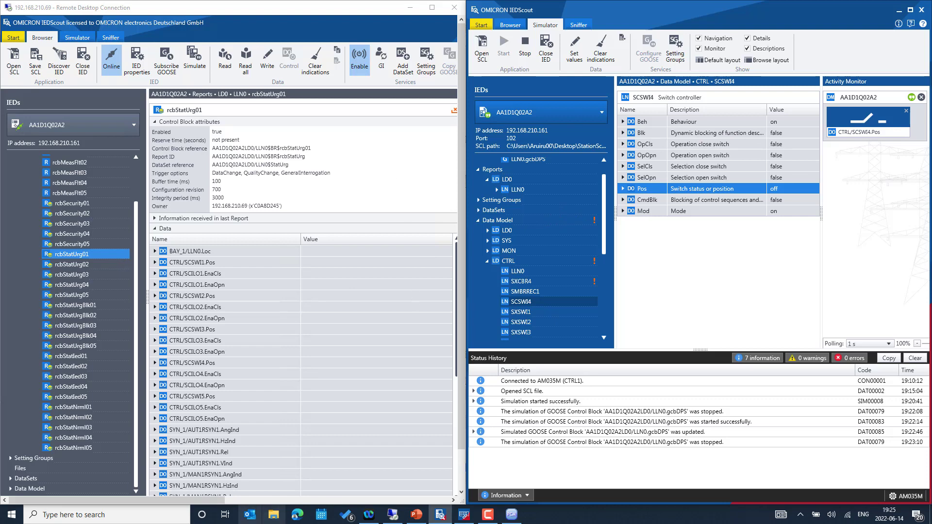
Add CTRL/SCSWI4.Pos from the report rcbStatUrg01 to the Activity Monitor in the remote session
{"action": "scroll", "coordinate": [185, 437], "scroll_direction": "right", "scroll_amount": 5}
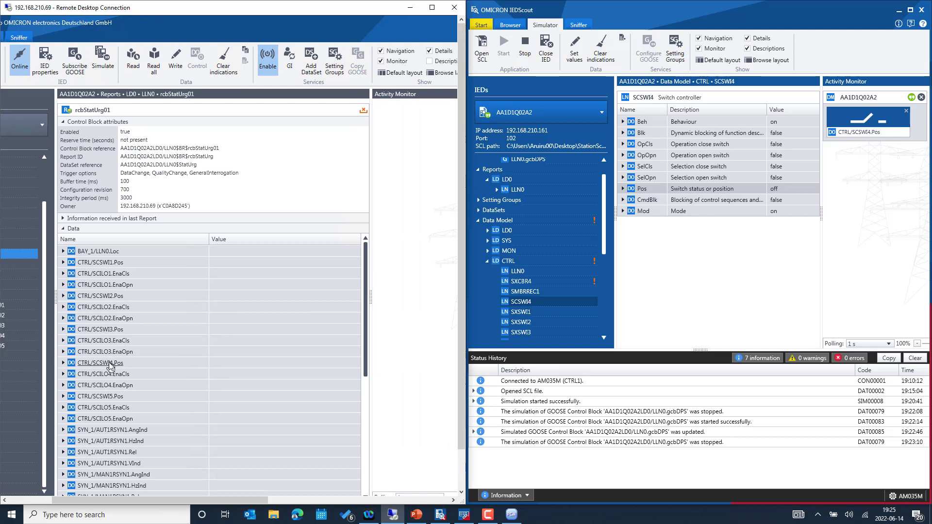
{"action": "left_click", "coordinate": [108, 365]}
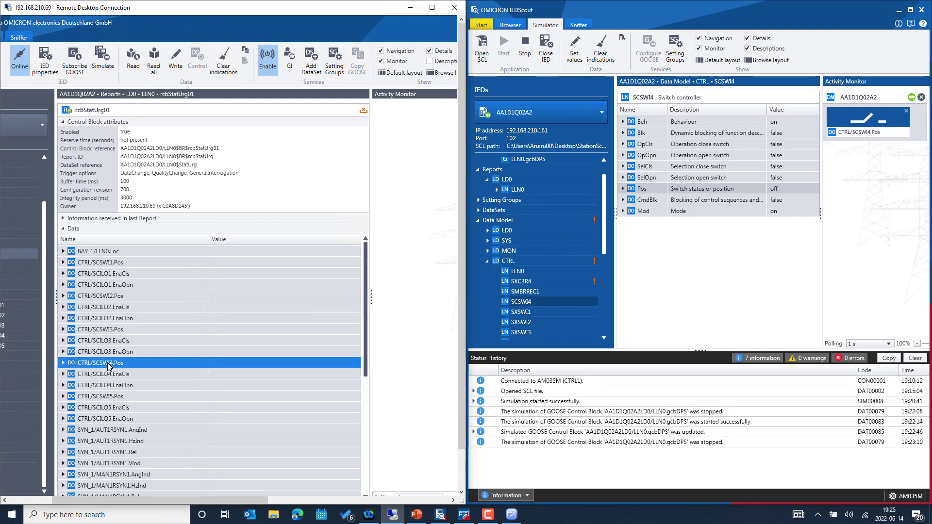
{"action": "left_click_drag", "start_coordinate": [109, 365], "coordinate": [433, 184]}
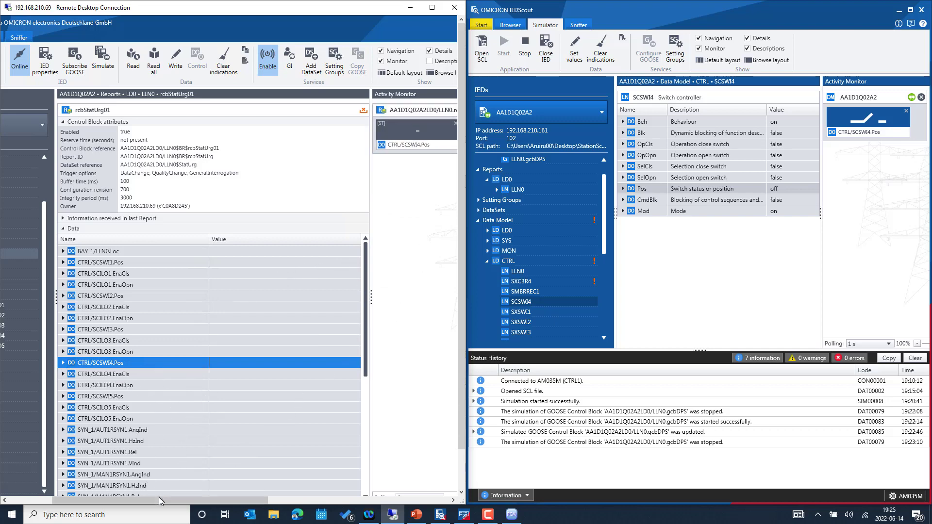
Start a Sniffer capture in the remote session and filter out GOOSE and C/S messages, keeping Report messages displayed
{"action": "left_click_drag", "start_coordinate": [158, 504], "coordinate": [105, 502]}
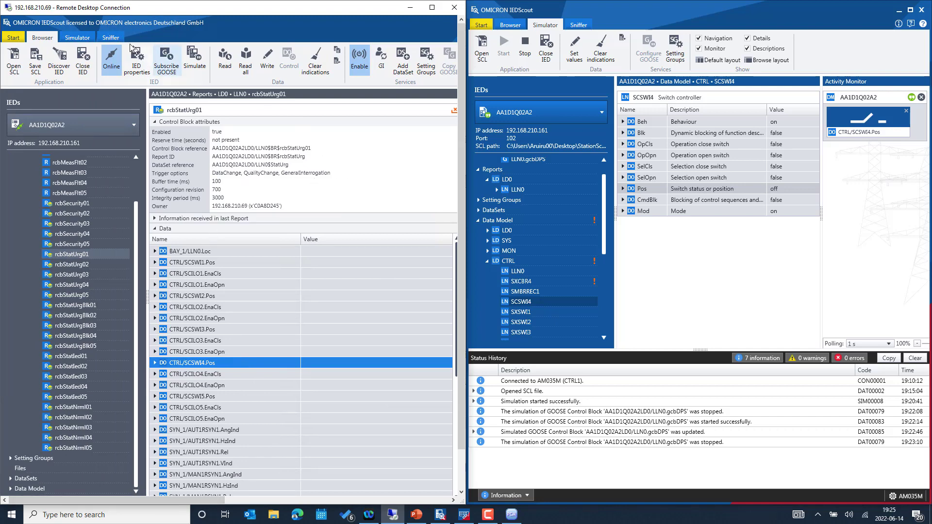
{"action": "left_click", "coordinate": [111, 38]}
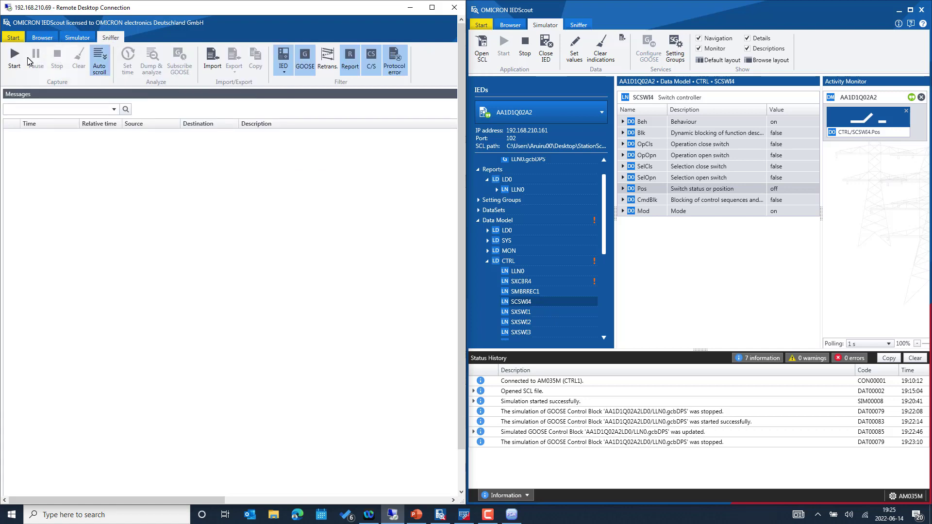
{"action": "left_click", "coordinate": [20, 62]}
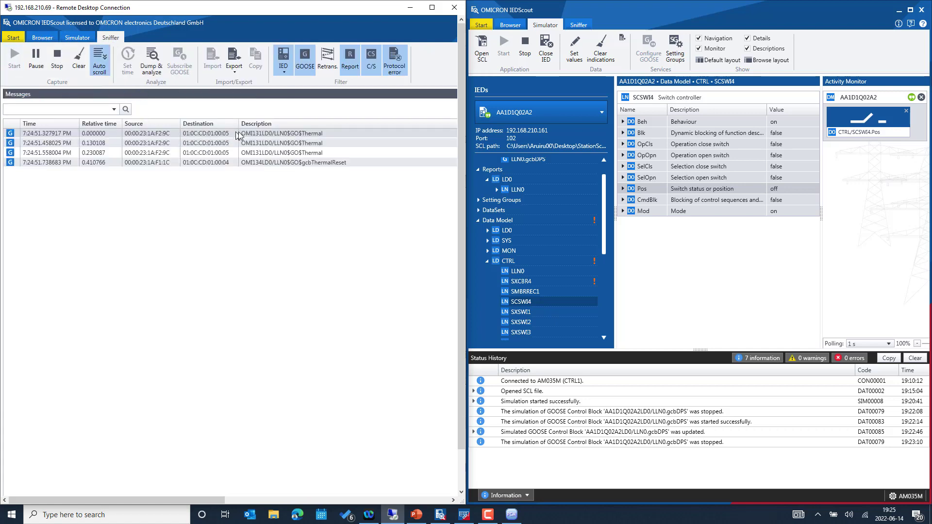
{"action": "left_click", "coordinate": [310, 64]}
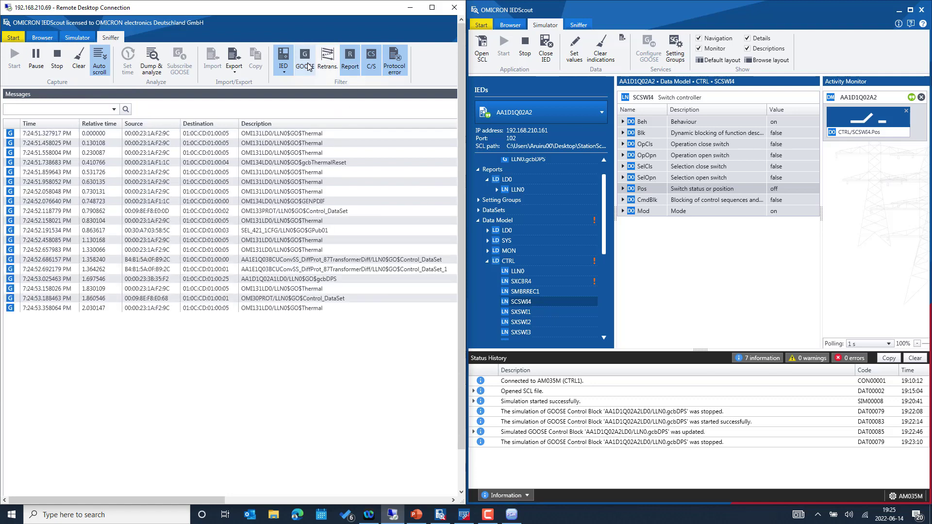
{"action": "left_click", "coordinate": [350, 60]}
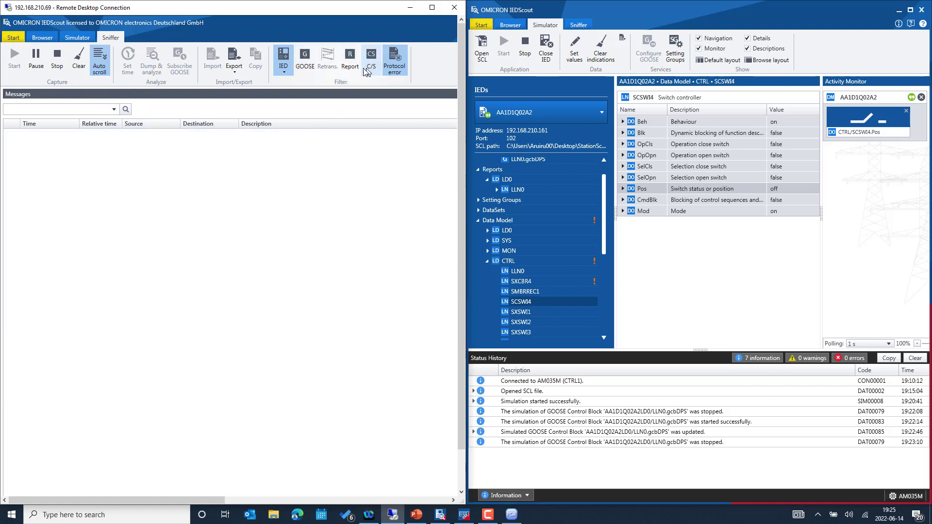
{"action": "left_click", "coordinate": [372, 61]}
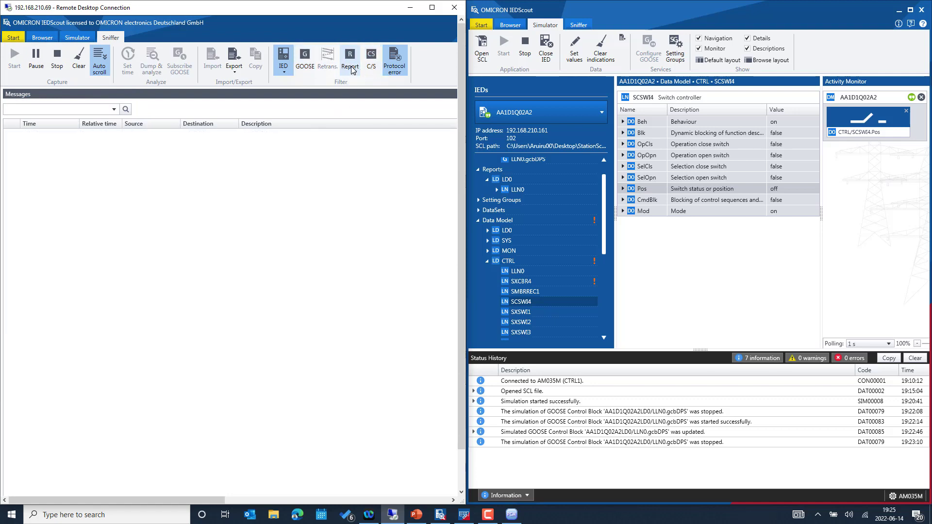
Return to the report in the remote Browser, open CTRL/SCSWI4.Pos in the data model, and check its ctlModel attribute
{"action": "left_click", "coordinate": [42, 38]}
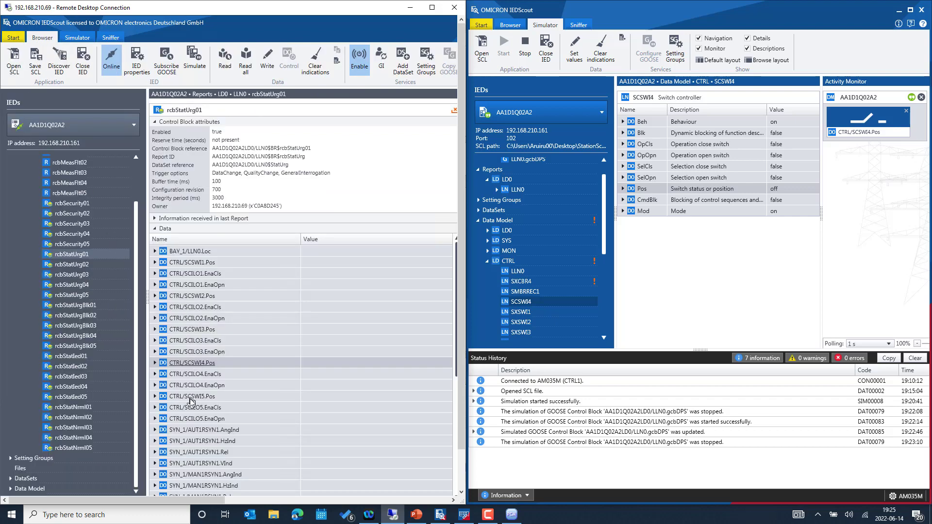
{"action": "left_click", "coordinate": [195, 364]}
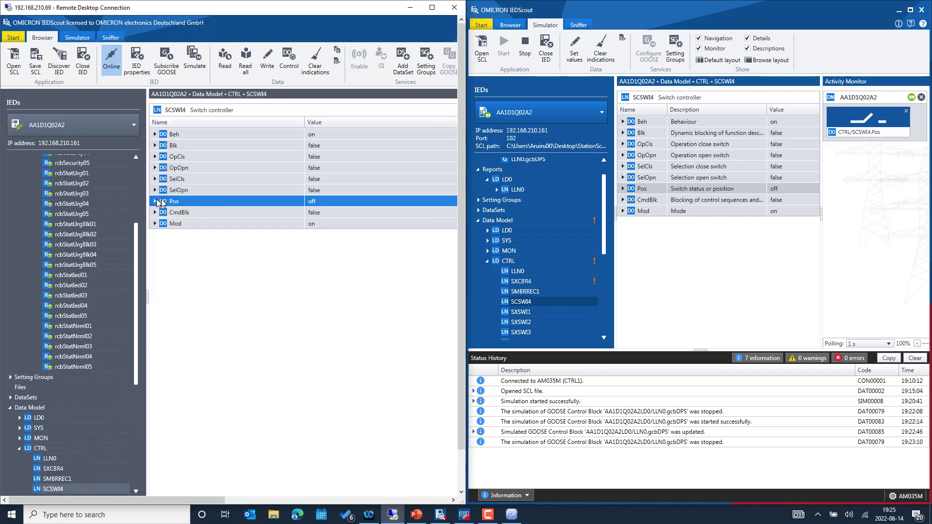
{"action": "left_click", "coordinate": [154, 201]}
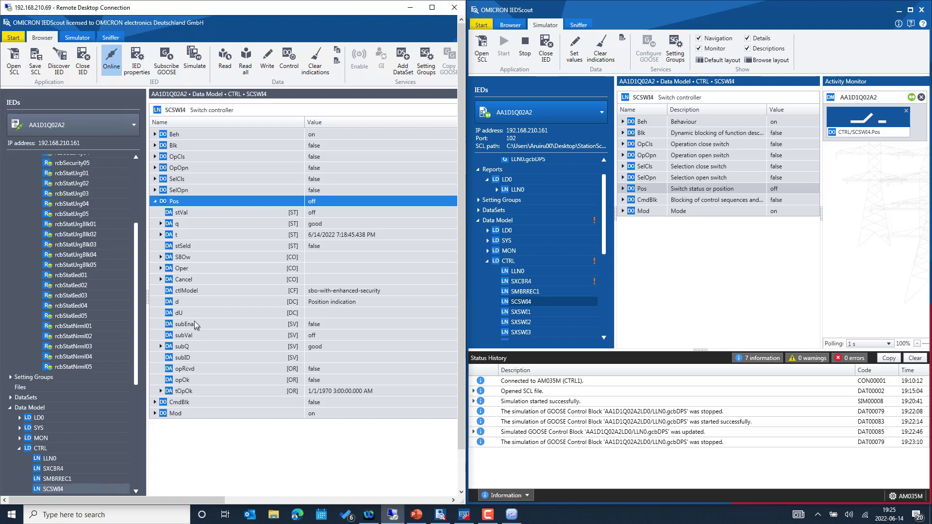
{"action": "left_click", "coordinate": [200, 292]}
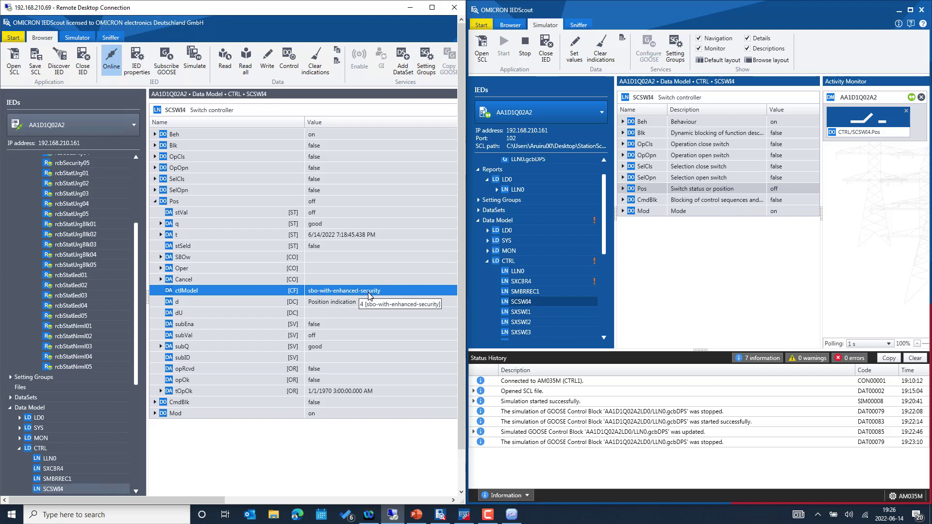
Issue a control command to SCSWI4.Pos with value true, performing Select and Operate, and close the control dialog
{"action": "left_click", "coordinate": [288, 66]}
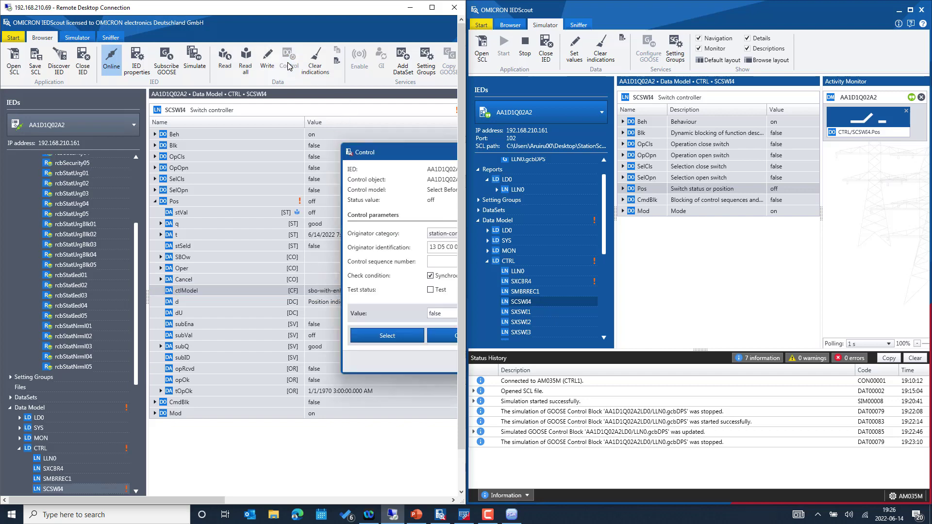
{"action": "left_click_drag", "start_coordinate": [395, 155], "coordinate": [163, 148]}
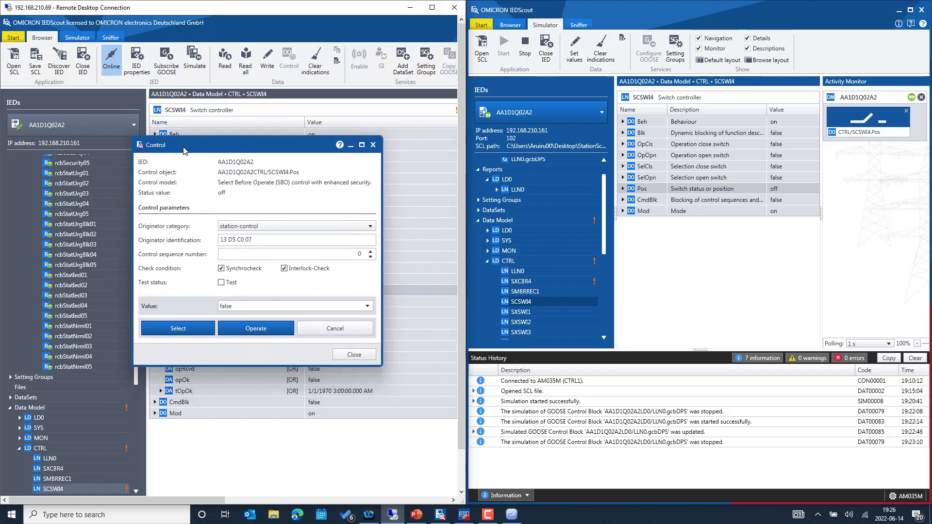
{"action": "left_click", "coordinate": [284, 310]}
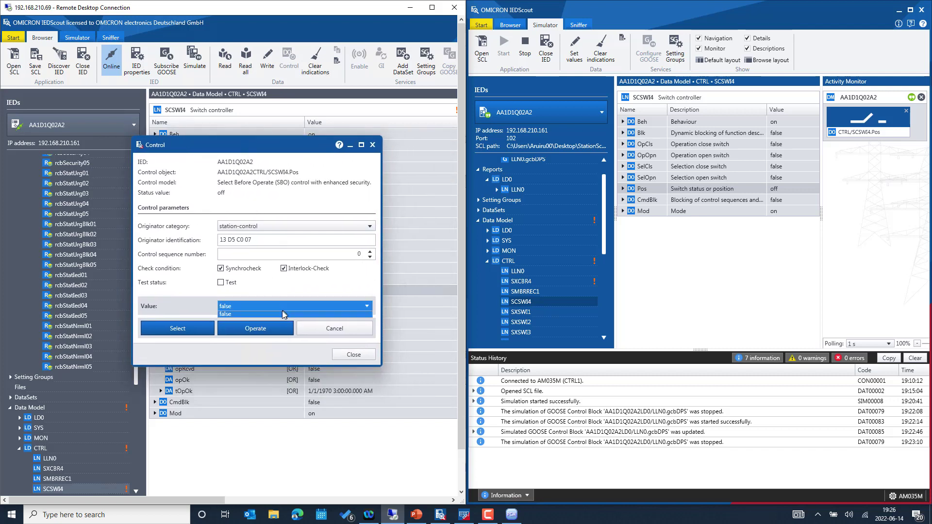
{"action": "left_click", "coordinate": [249, 319]}
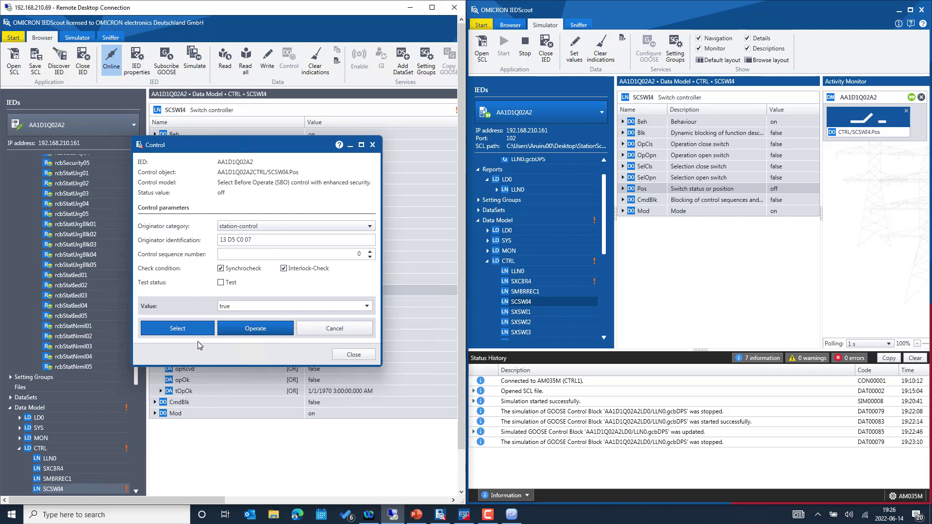
{"action": "left_click", "coordinate": [185, 329]}
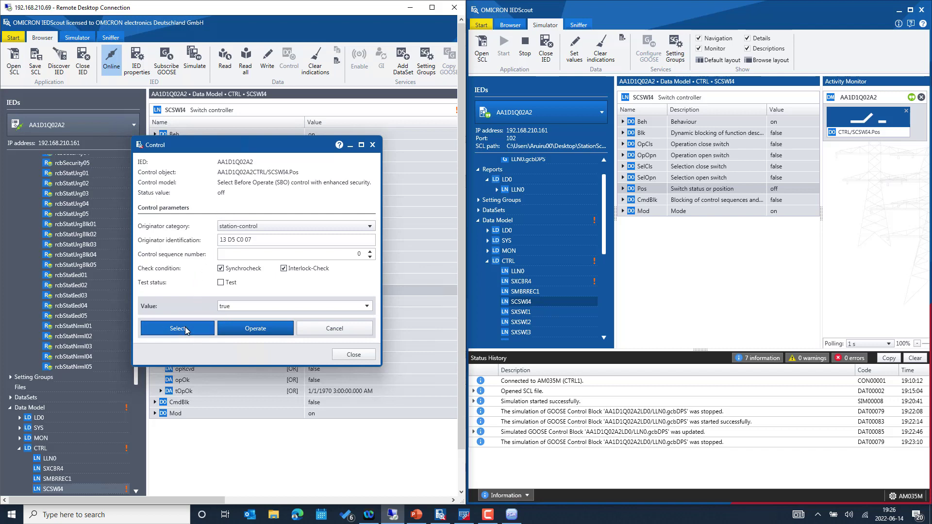
{"action": "left_click", "coordinate": [250, 331]}
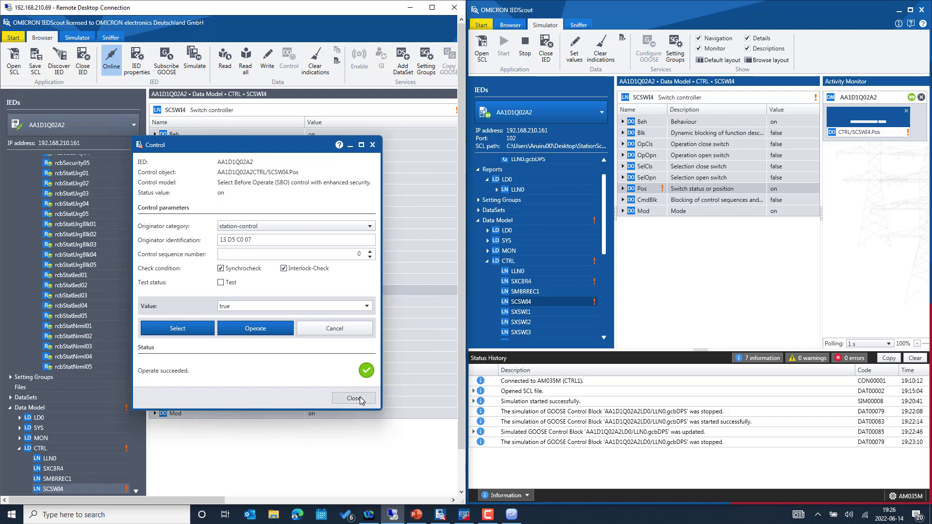
{"action": "left_click", "coordinate": [355, 398]}
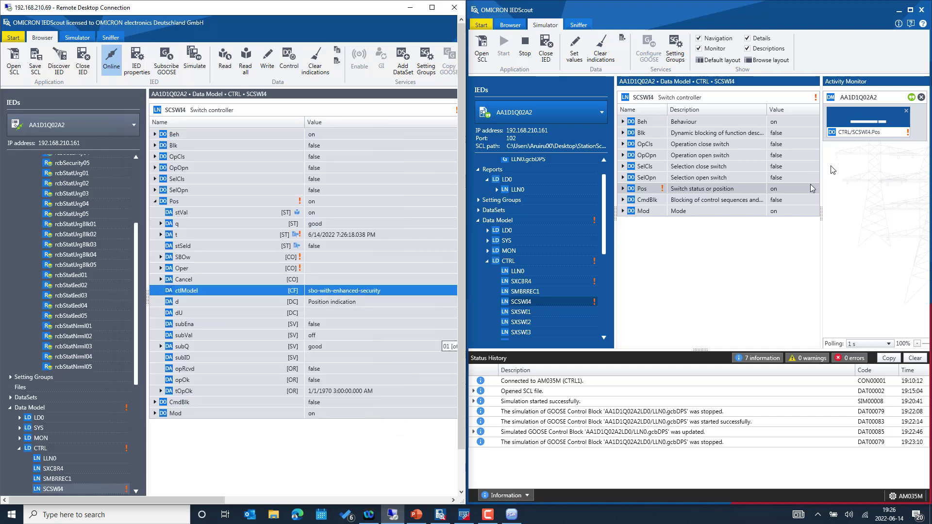
Examine the first captured rcbStatUrg report in the remote Sniffer, expanding CTRL/SCSWI4.Pos in its details
{"action": "mouse_move", "coordinate": [216, 503]}
{"action": "left_mouse_down"}
{"action": "mouse_move", "coordinate": [295, 503]}
{"action": "mouse_move", "coordinate": [205, 499]}
{"action": "left_mouse_up"}
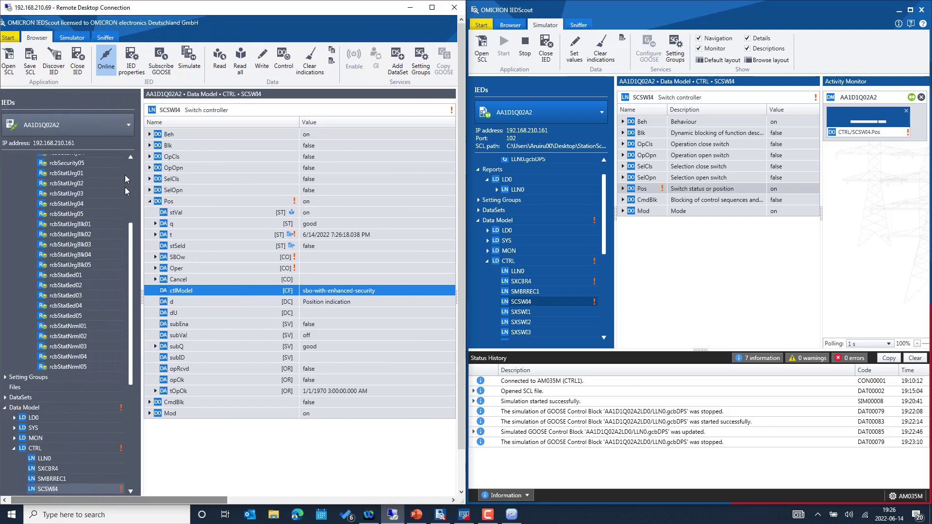
{"action": "left_click", "coordinate": [108, 38]}
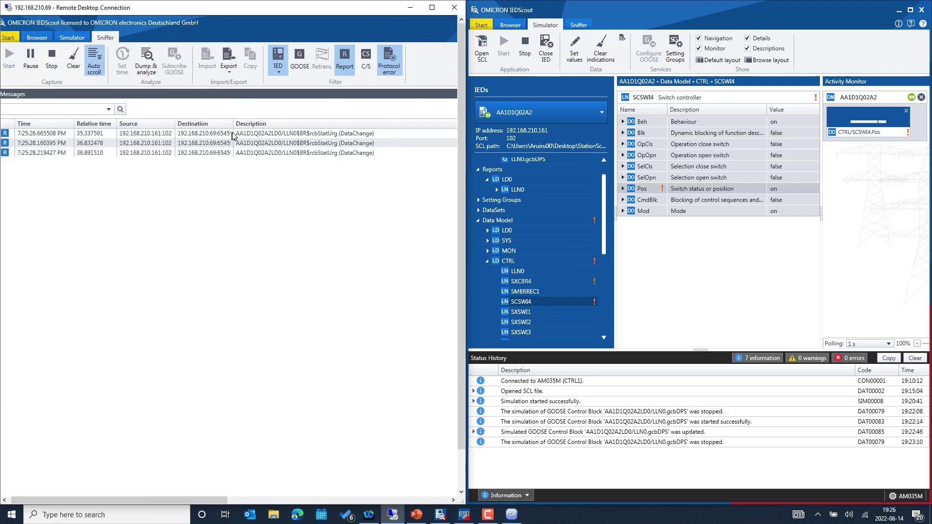
{"action": "left_click", "coordinate": [254, 134]}
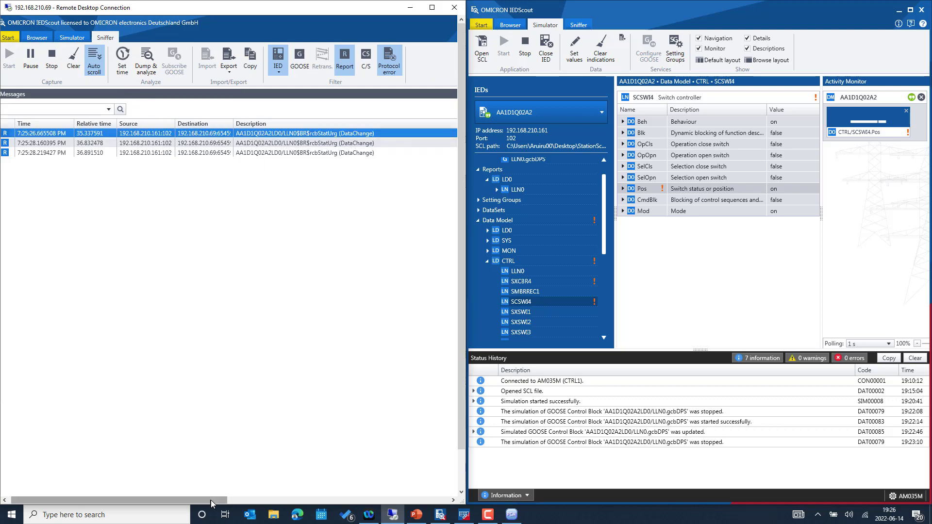
{"action": "left_click_drag", "start_coordinate": [211, 503], "coordinate": [394, 489]}
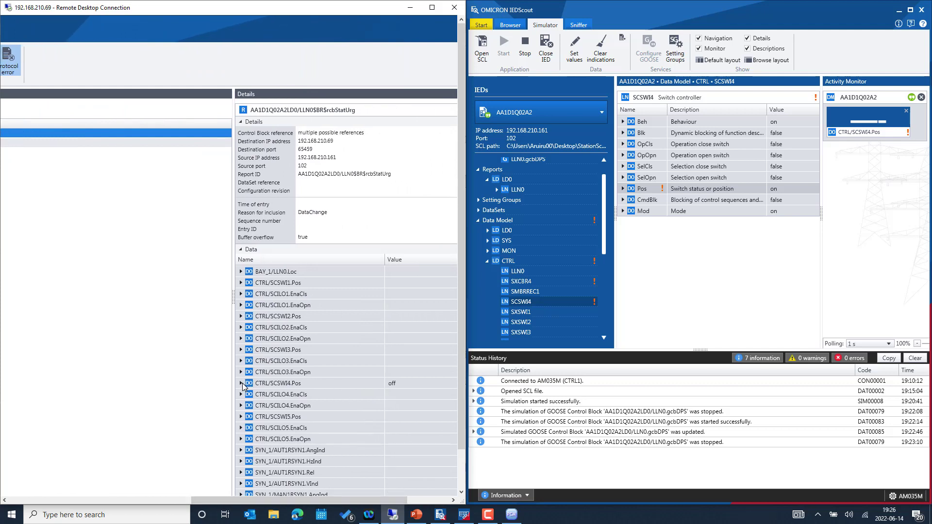
{"action": "left_click", "coordinate": [241, 383]}
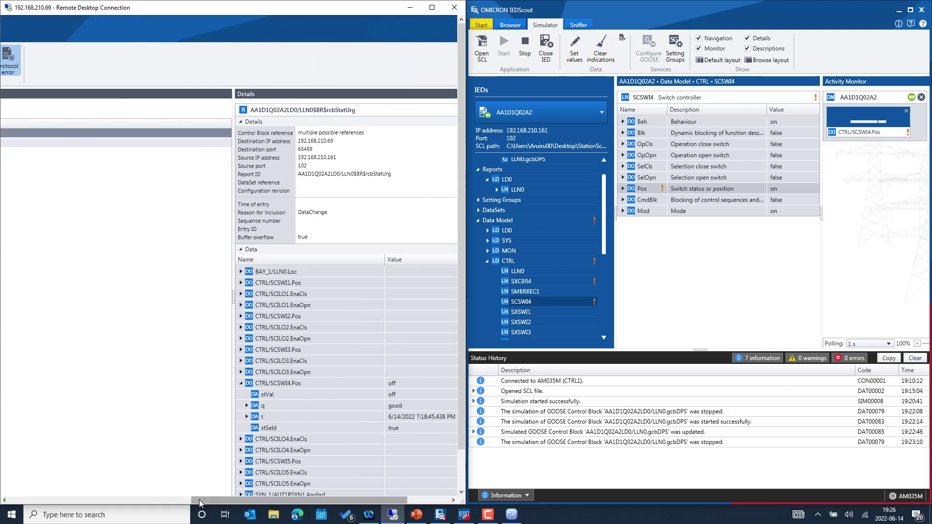
{"action": "mouse_move", "coordinate": [198, 503]}
{"action": "left_mouse_down"}
{"action": "mouse_move", "coordinate": [56, 503]}
{"action": "mouse_move", "coordinate": [214, 502]}
{"action": "left_mouse_up"}
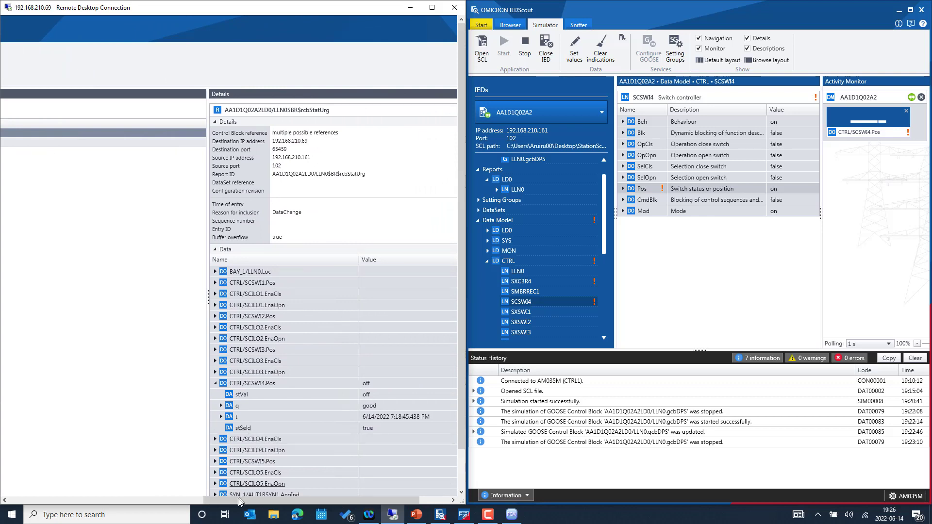
Examine the second captured rcbStatUrg report in the remote Sniffer, expanding CTRL/SCSWI4.Pos to check its attributes
{"action": "left_click_drag", "start_coordinate": [237, 504], "coordinate": [142, 505]}
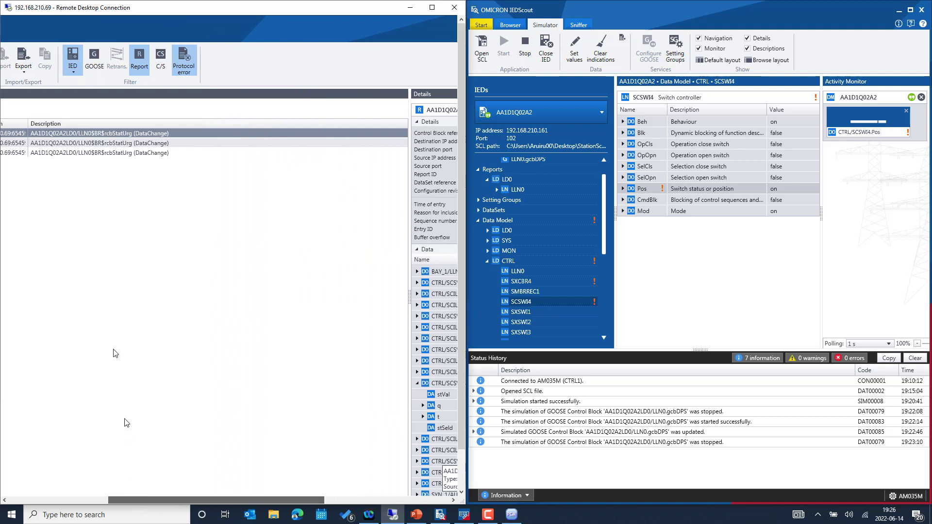
{"action": "left_click", "coordinate": [148, 144]}
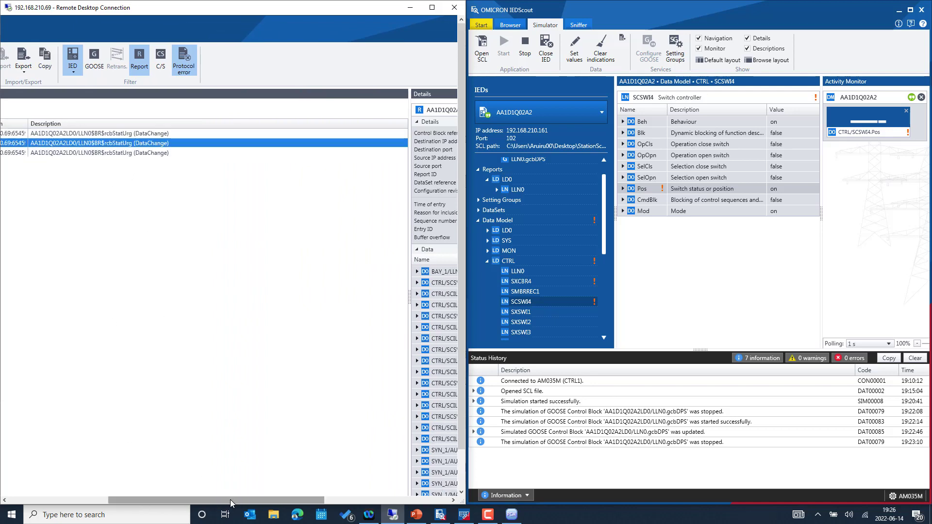
{"action": "scroll", "coordinate": [231, 503], "scroll_direction": "right", "scroll_amount": 5}
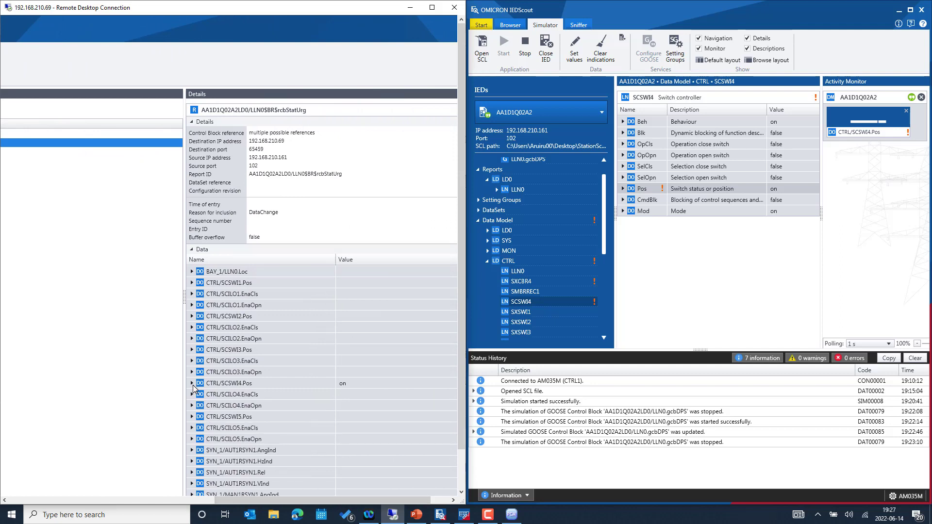
{"action": "left_click", "coordinate": [193, 384]}
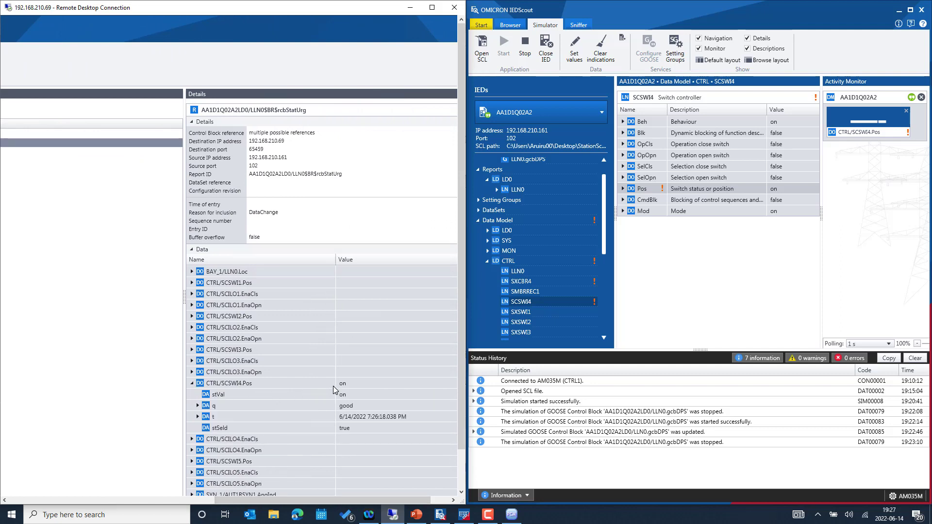
Examine the third captured rcbStatUrg report and check the stVal and stSeld values of CTRL/SCSWI4.Pos
{"action": "scroll", "coordinate": [250, 492], "scroll_direction": "left", "scroll_amount": 3}
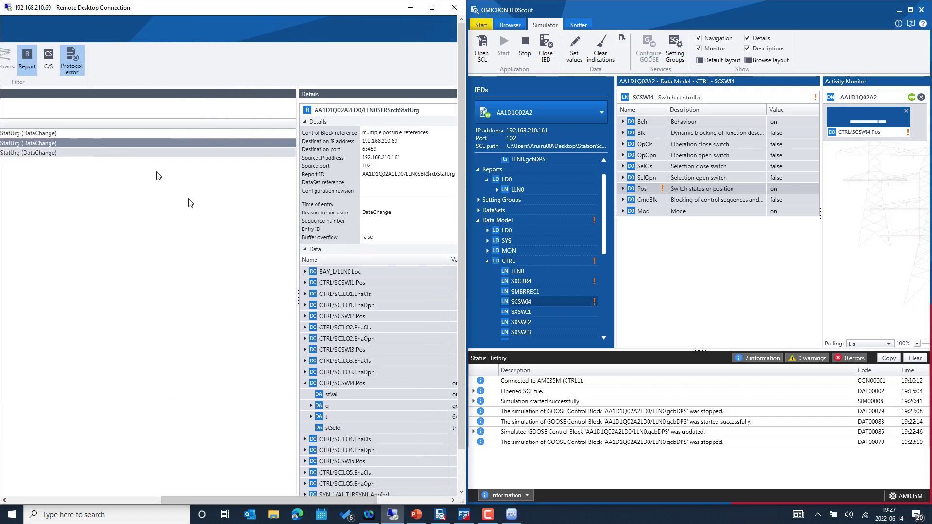
{"action": "left_click", "coordinate": [160, 152]}
{"action": "left_click", "coordinate": [305, 384]}
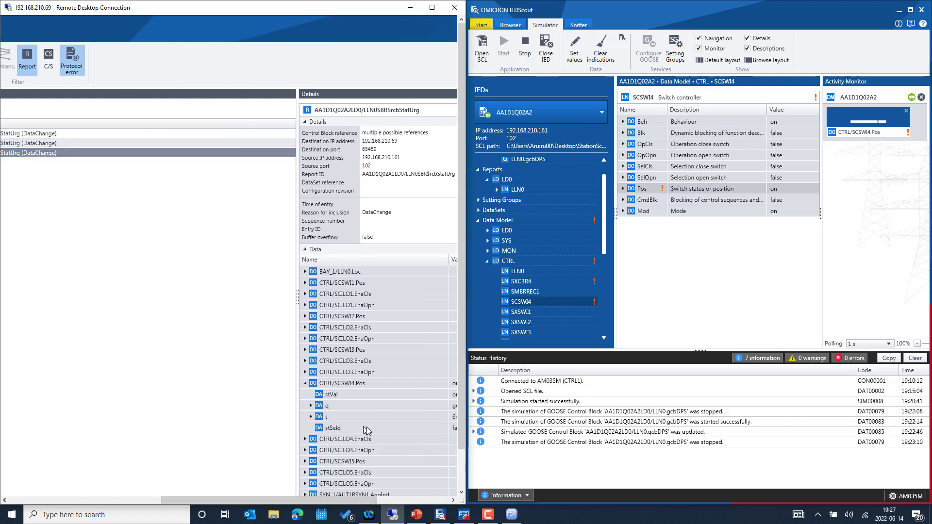
{"action": "left_click_drag", "start_coordinate": [272, 504], "coordinate": [306, 504]}
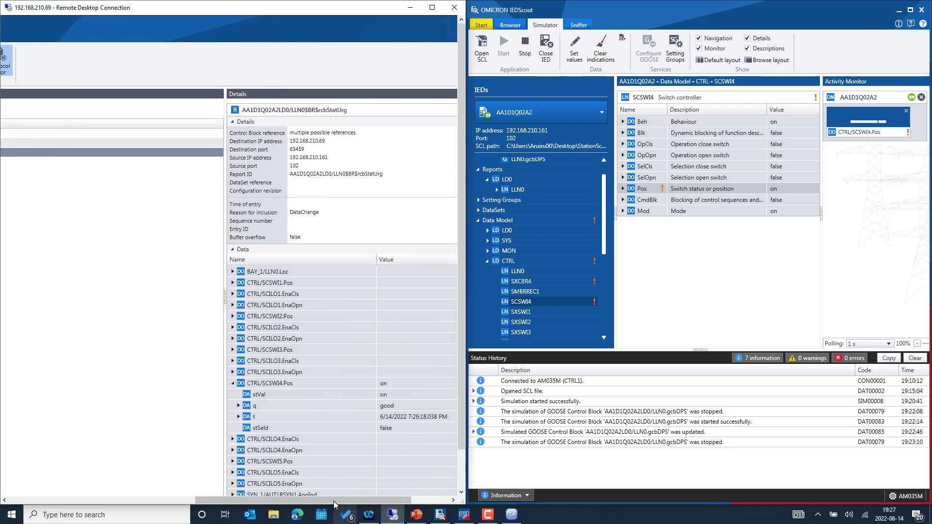
Return the remote IEDScout to its Browser view, and maximize the local IEDScout window on its start page
{"action": "left_click_drag", "start_coordinate": [335, 500], "coordinate": [160, 485]}
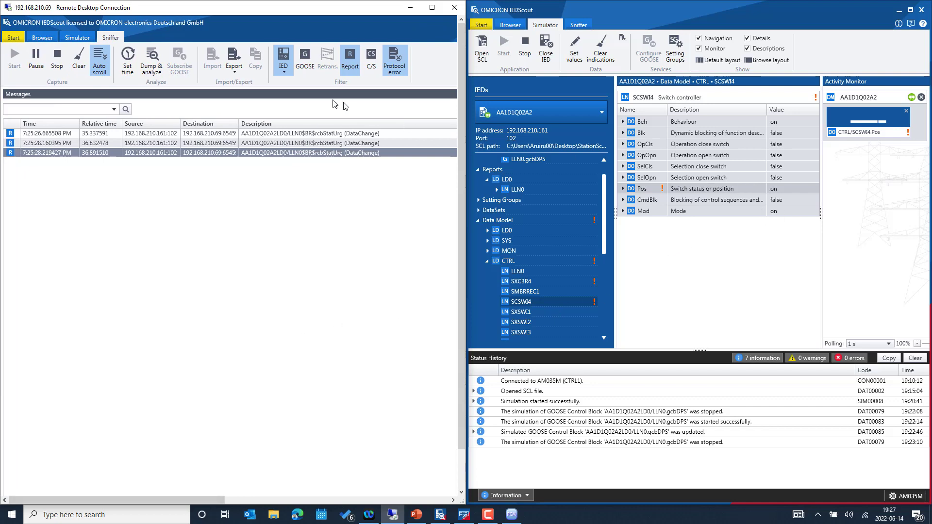
{"action": "left_click", "coordinate": [42, 39]}
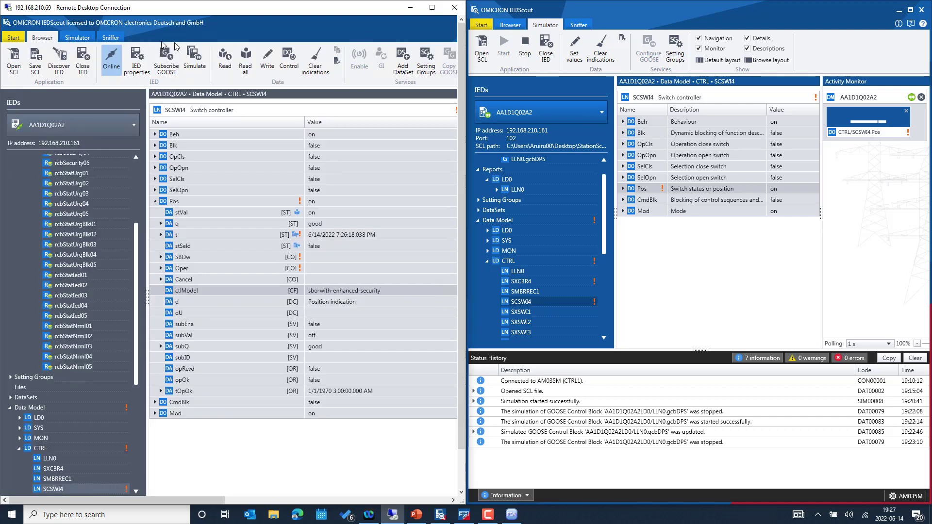
{"action": "left_click", "coordinate": [698, 10]}
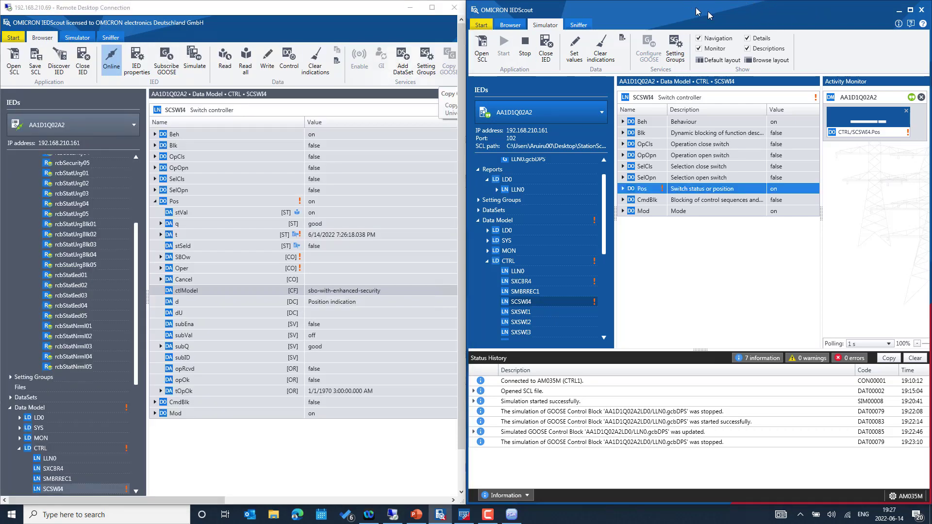
{"action": "left_click", "coordinate": [910, 10]}
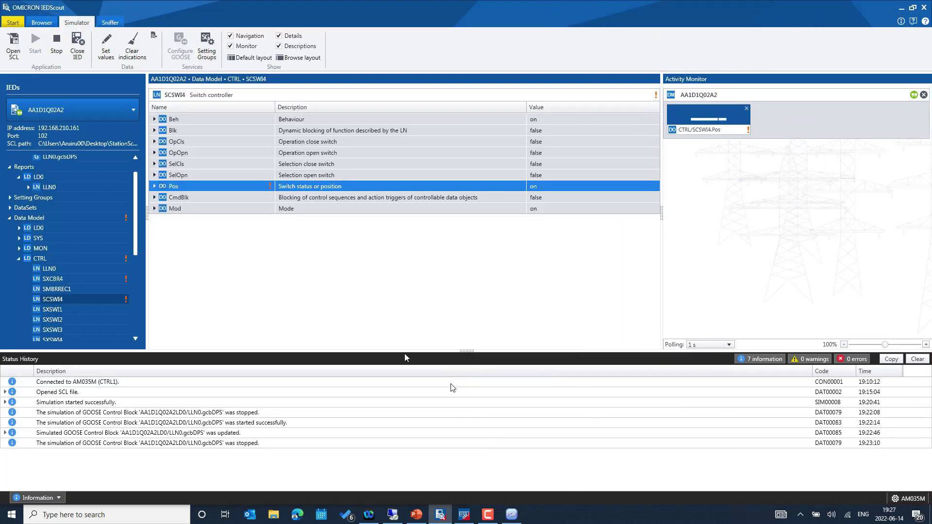
{"action": "left_click", "coordinate": [12, 22]}
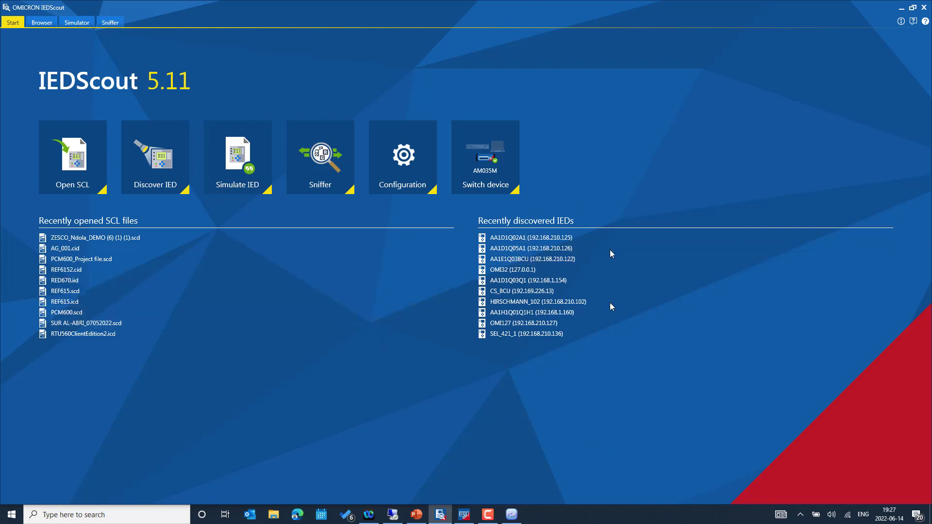
Open Resource Monitor from the performance view of Task Manager and reposition its window to show the network activity
{"action": "right_click", "coordinate": [655, 518]}
{"action": "left_click", "coordinate": [700, 469]}
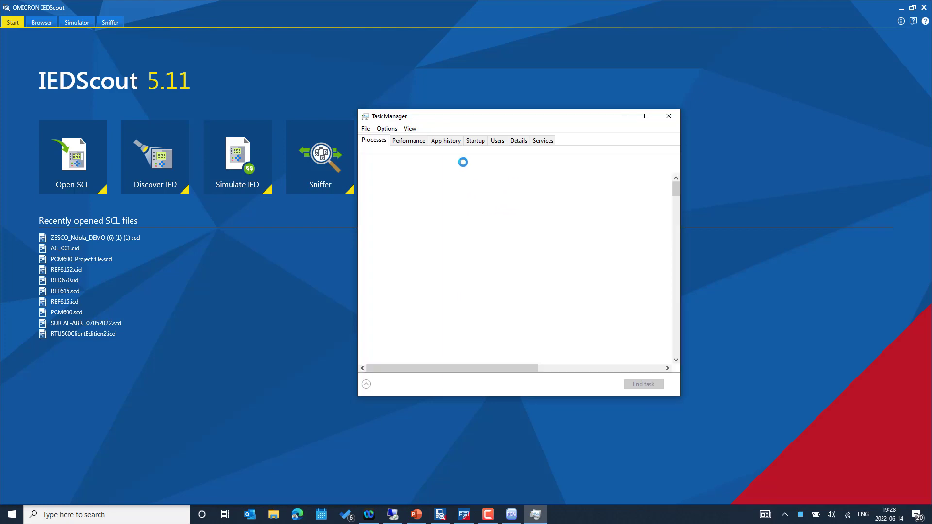
{"action": "left_click", "coordinate": [409, 141]}
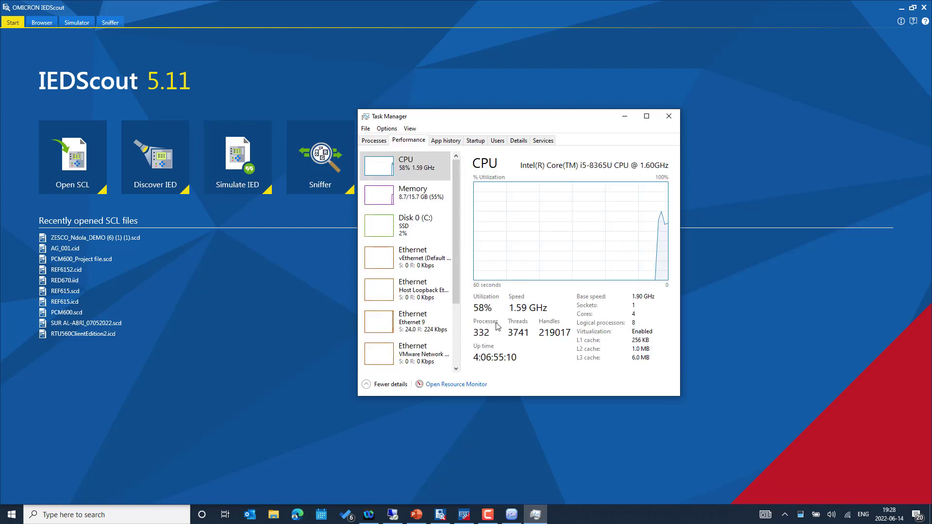
{"action": "left_click", "coordinate": [457, 385]}
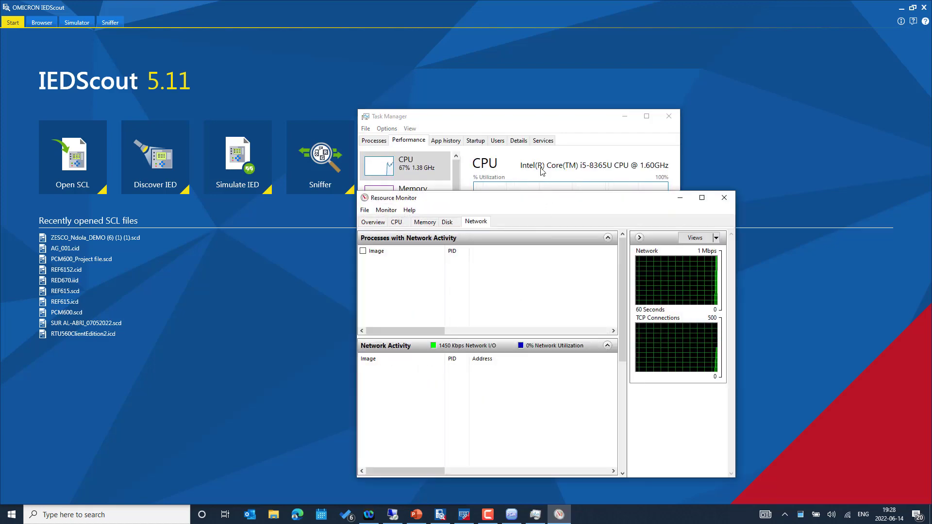
{"action": "left_click_drag", "start_coordinate": [544, 198], "coordinate": [534, 125]}
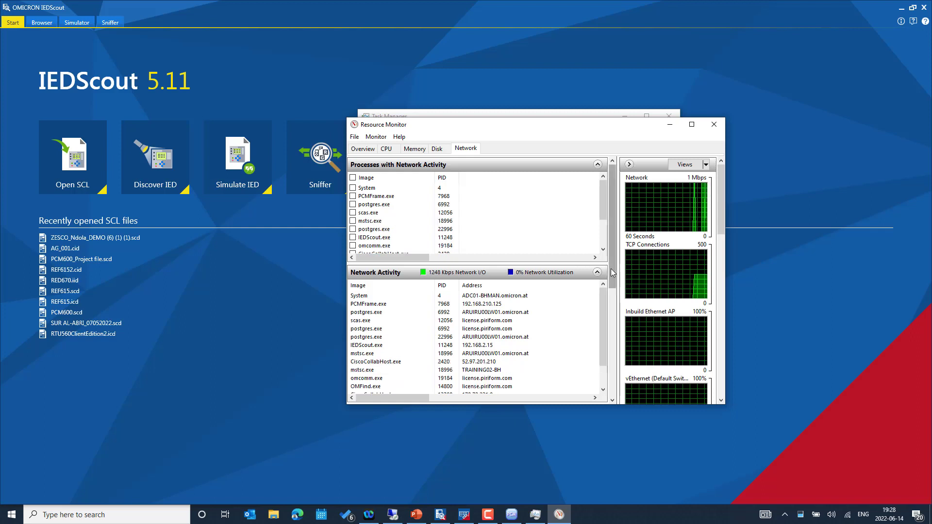
Examine the listening ports in Resource Monitor to identify the process using TCP port 102, and select its entry
{"action": "left_click_drag", "start_coordinate": [611, 269], "coordinate": [617, 381]}
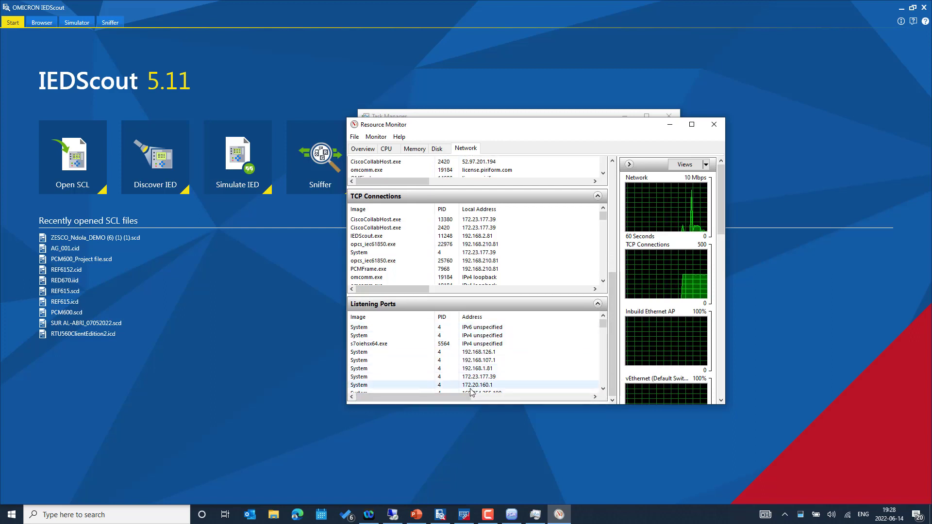
{"action": "left_click_drag", "start_coordinate": [459, 396], "coordinate": [535, 406]}
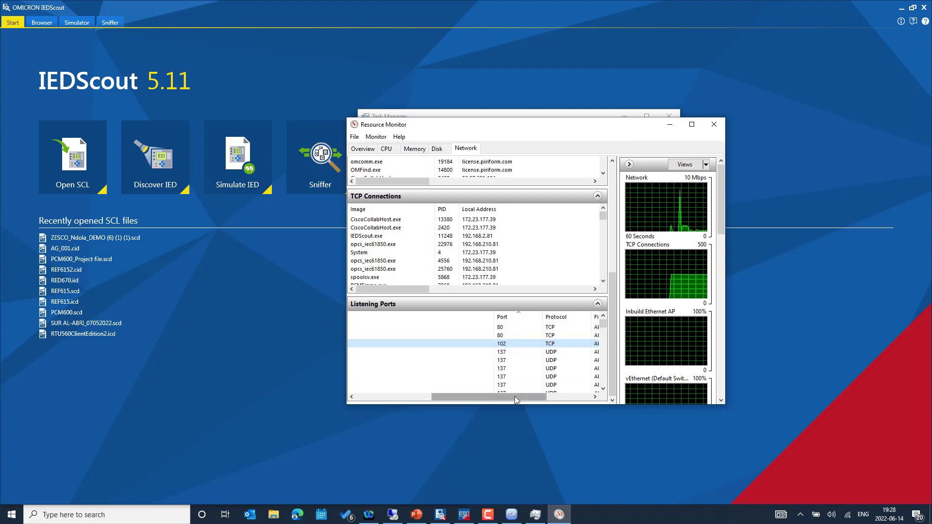
{"action": "left_click_drag", "start_coordinate": [515, 396], "coordinate": [440, 397]}
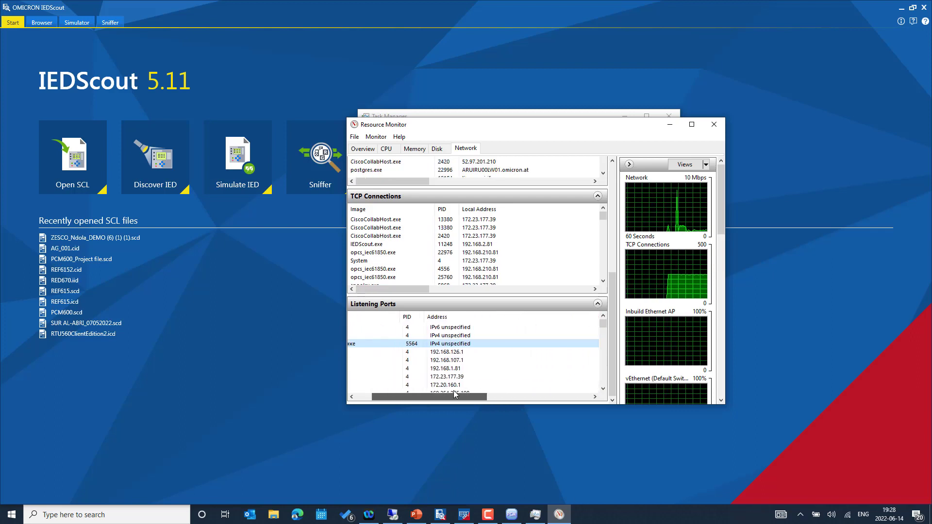
{"action": "left_click", "coordinate": [385, 343]}
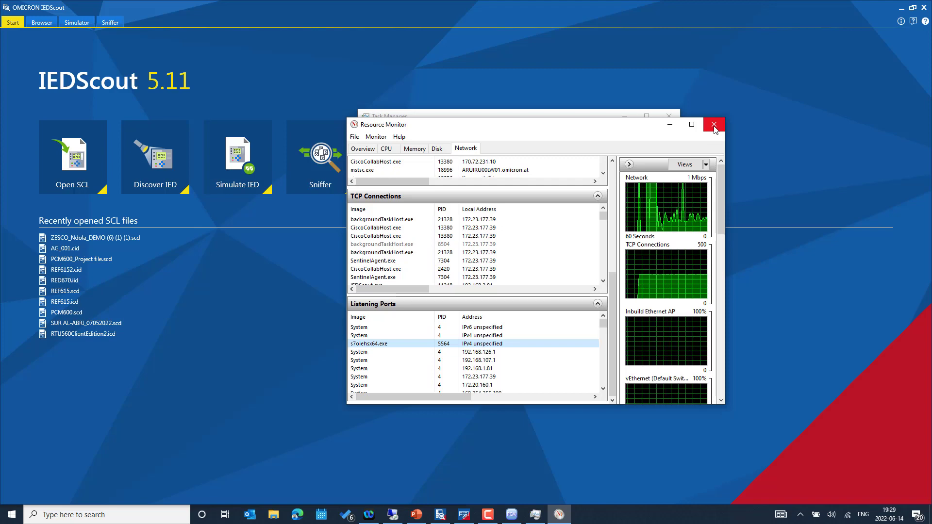
Close Resource Monitor and Task Manager, and return to the Simulator view of the local IEDScout
{"action": "left_click", "coordinate": [714, 125]}
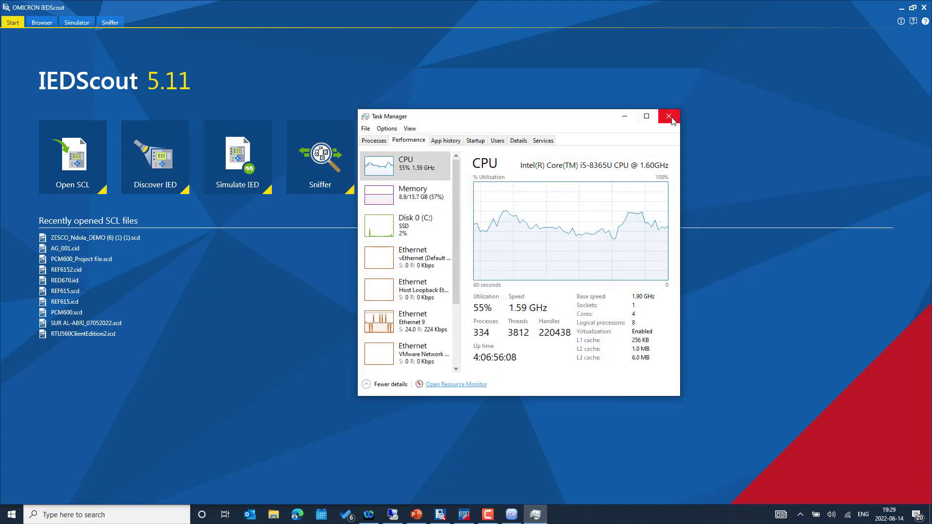
{"action": "left_click", "coordinate": [669, 117]}
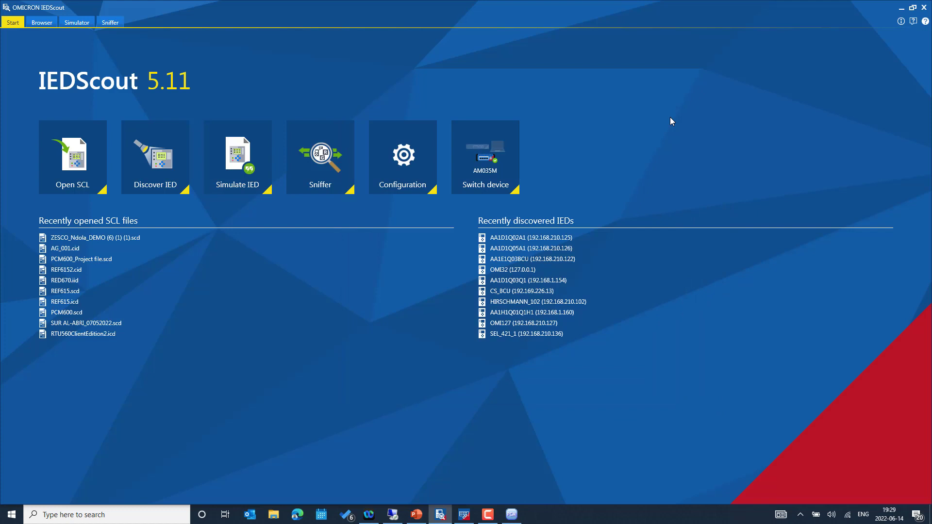
{"action": "left_click", "coordinate": [41, 22]}
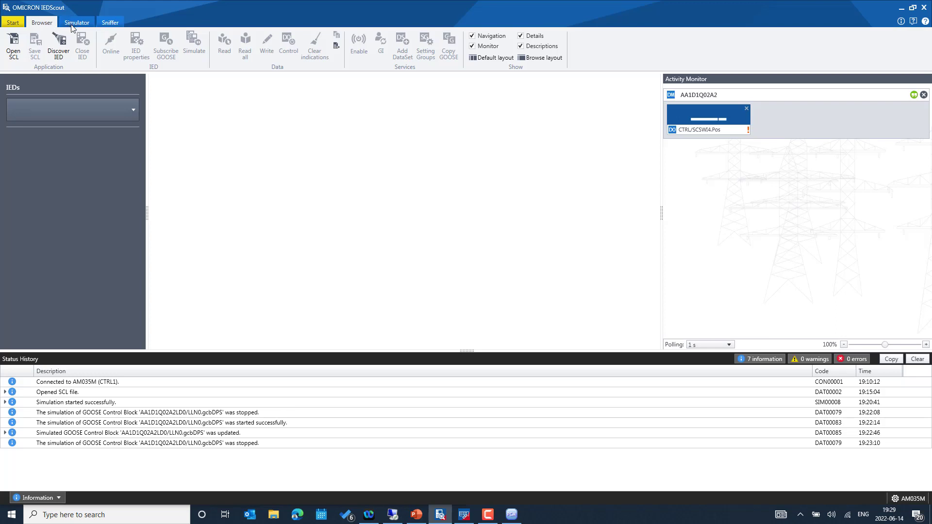
{"action": "left_click", "coordinate": [71, 26]}
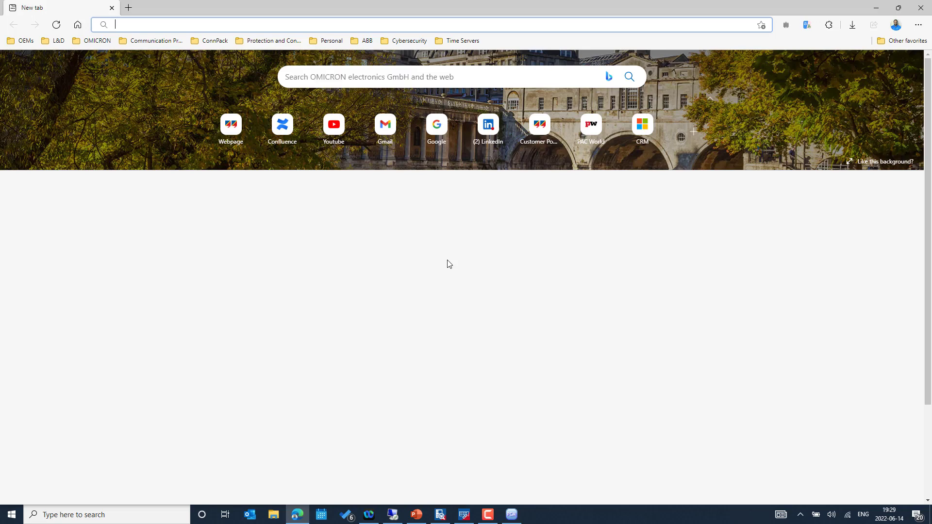
Open the Technical Support page of the OMICRON website in the web browser and find the regional support contacts
{"action": "left_click", "coordinate": [235, 138]}
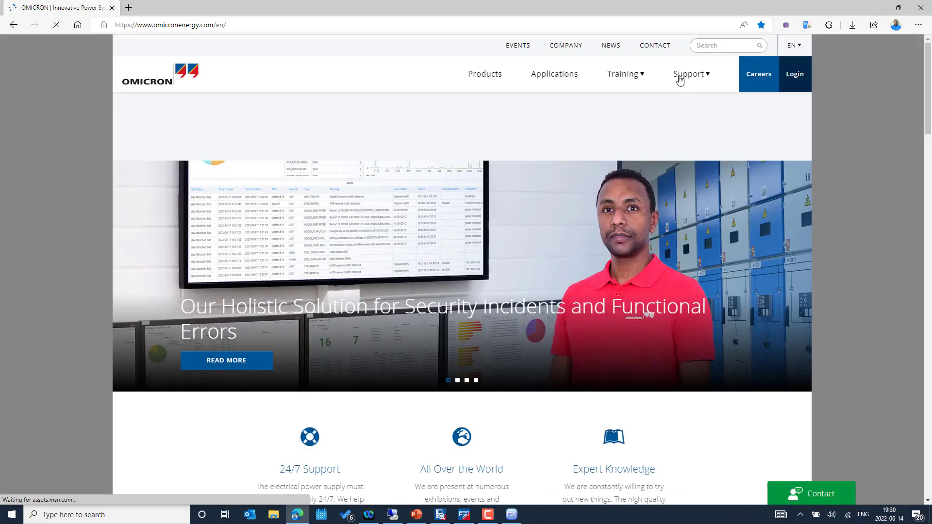
{"action": "mouse_move", "coordinate": [695, 80]}
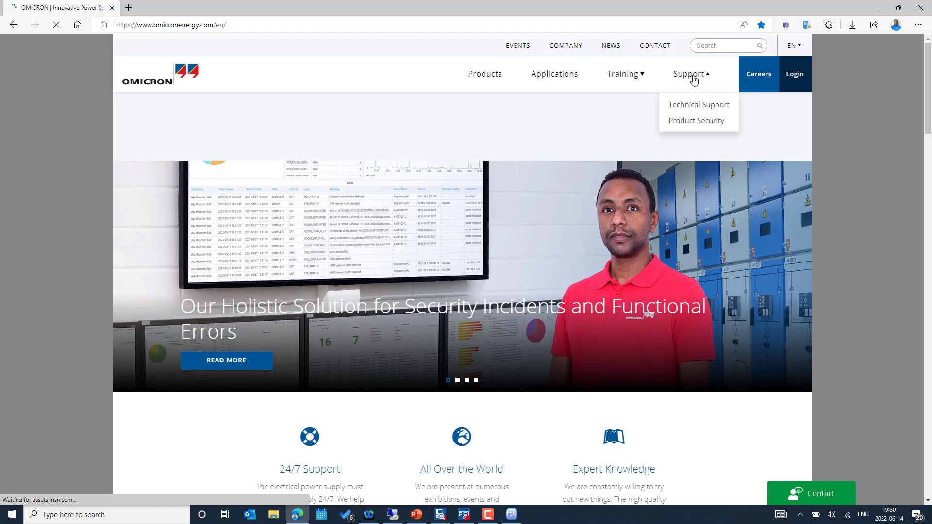
{"action": "left_click", "coordinate": [695, 105]}
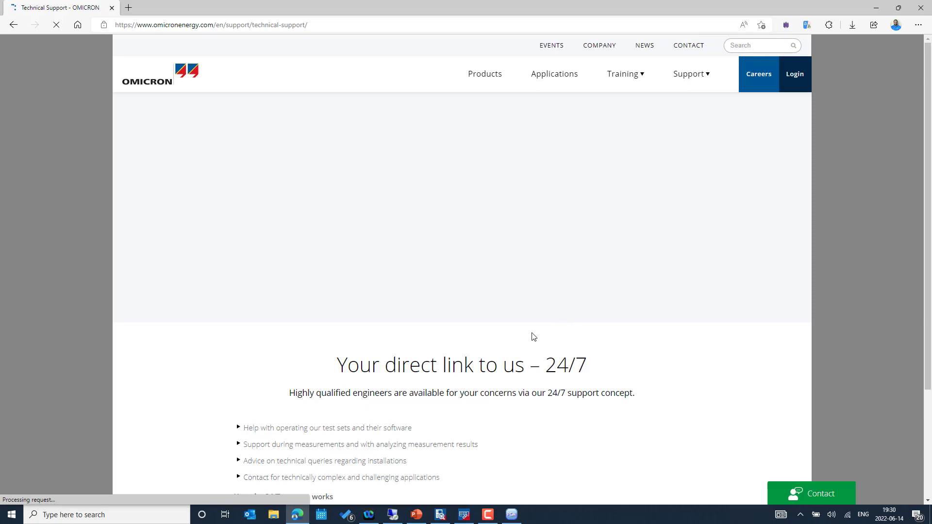
{"action": "scroll", "coordinate": [533, 335], "scroll_direction": "down", "scroll_amount": 2}
{"action": "scroll", "coordinate": [533, 337], "scroll_direction": "down", "scroll_amount": 6}
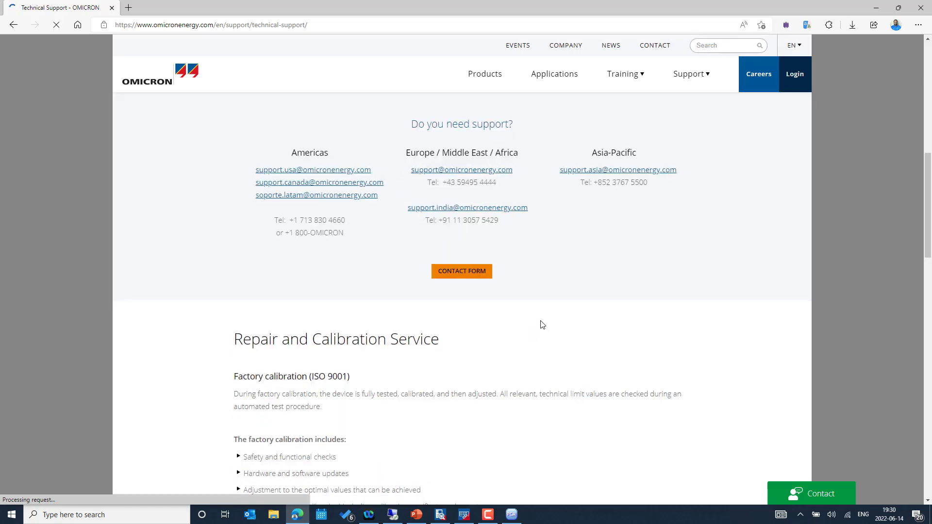